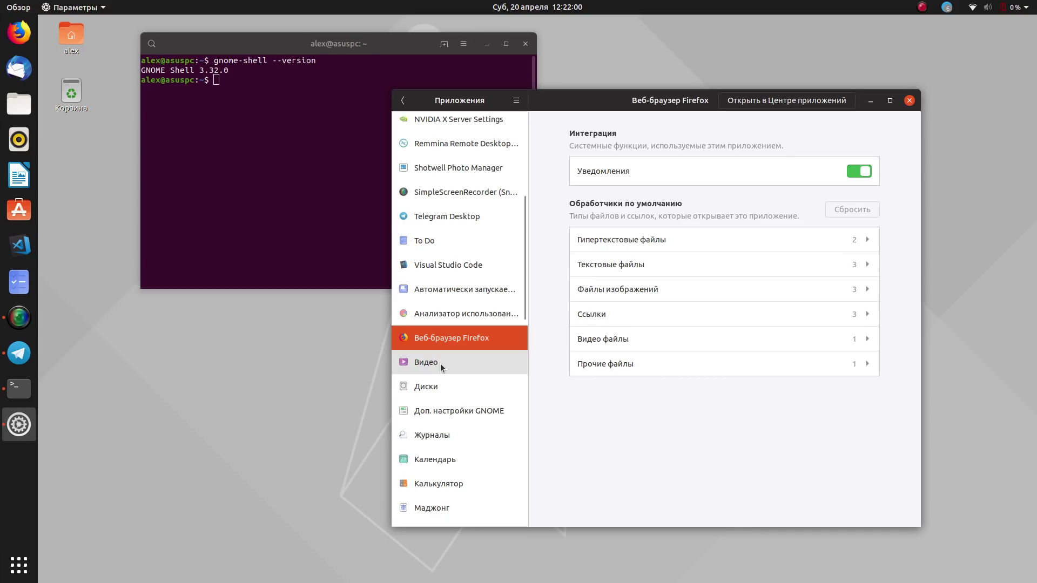
Review the integration and default handler settings of several installed applications, including Диски and Доп. настройки GNOME, and close the settings window
left_click(440, 364)
left_click(434, 385)
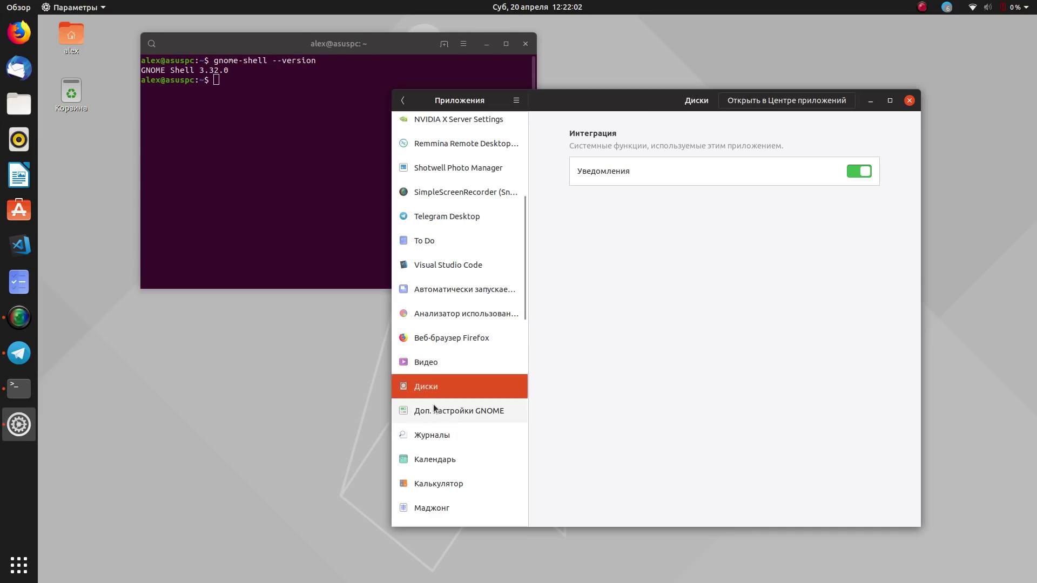
left_click(433, 404)
left_click(433, 264)
left_click(432, 313)
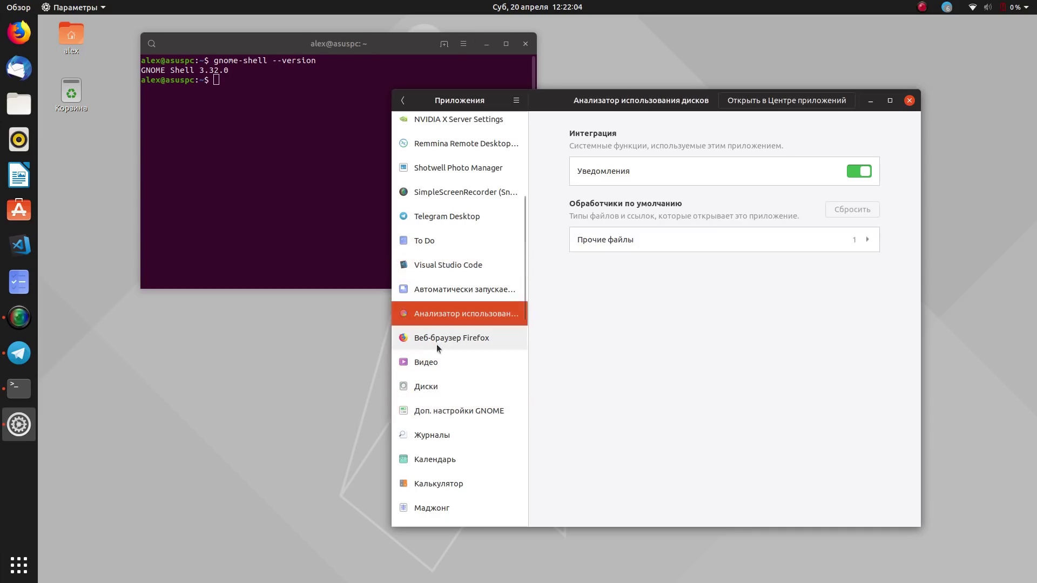
left_click(440, 363)
left_click(452, 410)
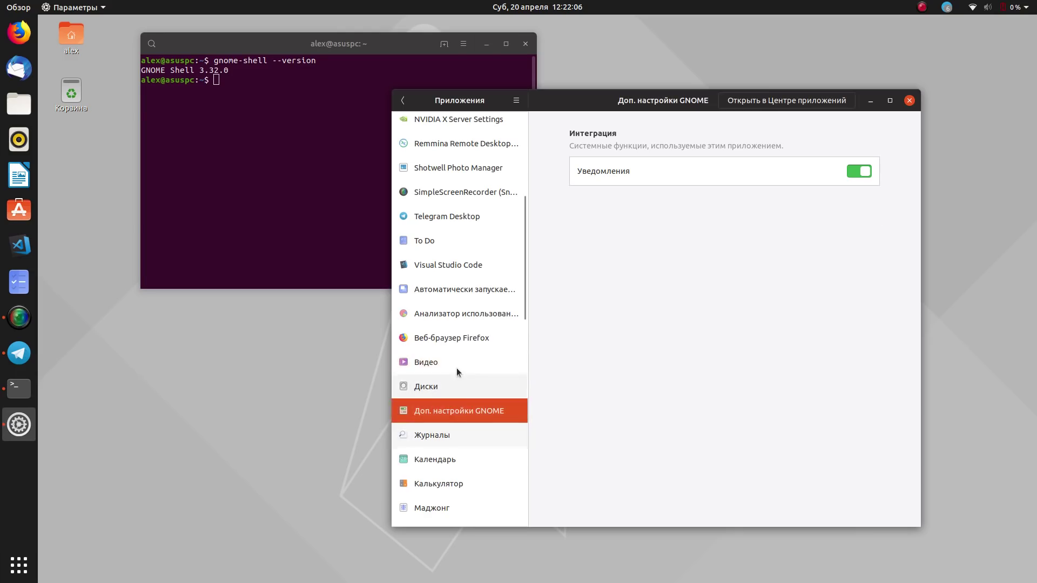
scroll(450, 420, "down", 5)
left_click(461, 410)
left_click(461, 431)
key("Down")
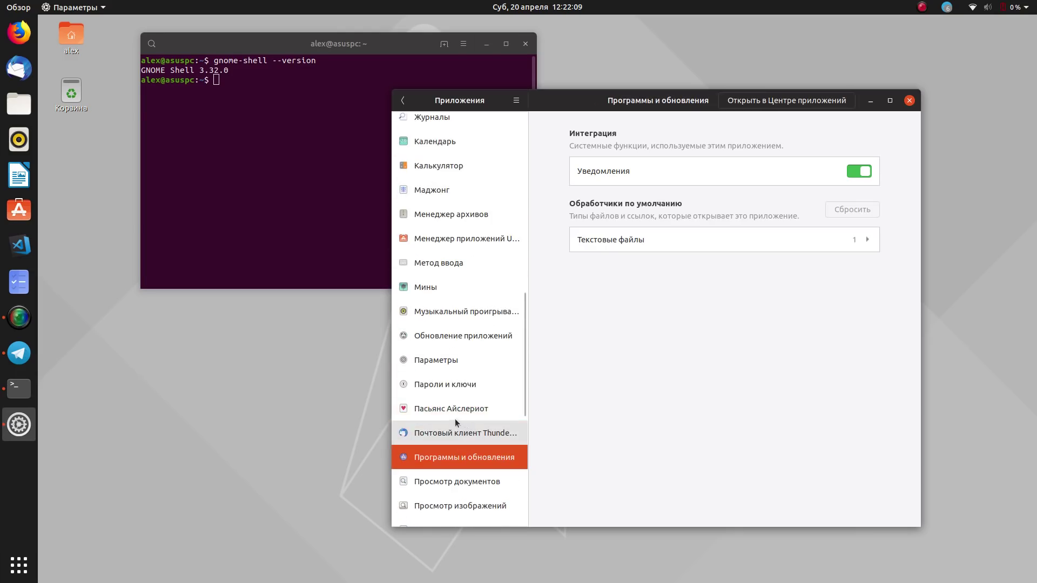
left_click(402, 100)
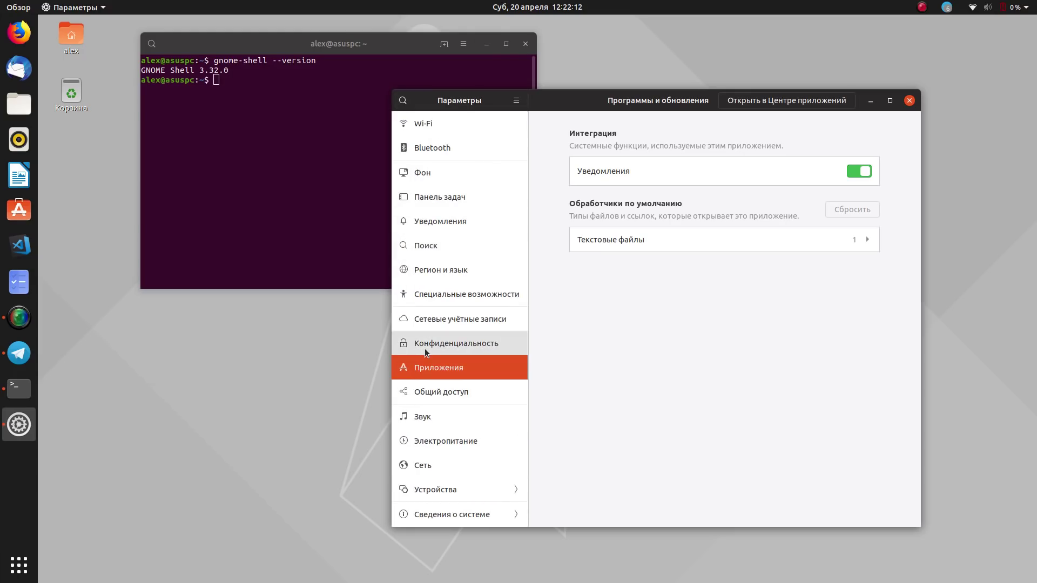
left_click(909, 101)
Reposition the terminal window, add two extra terminal tabs and look through the terminal's main menu
left_click_drag(333, 41, 625, 191)
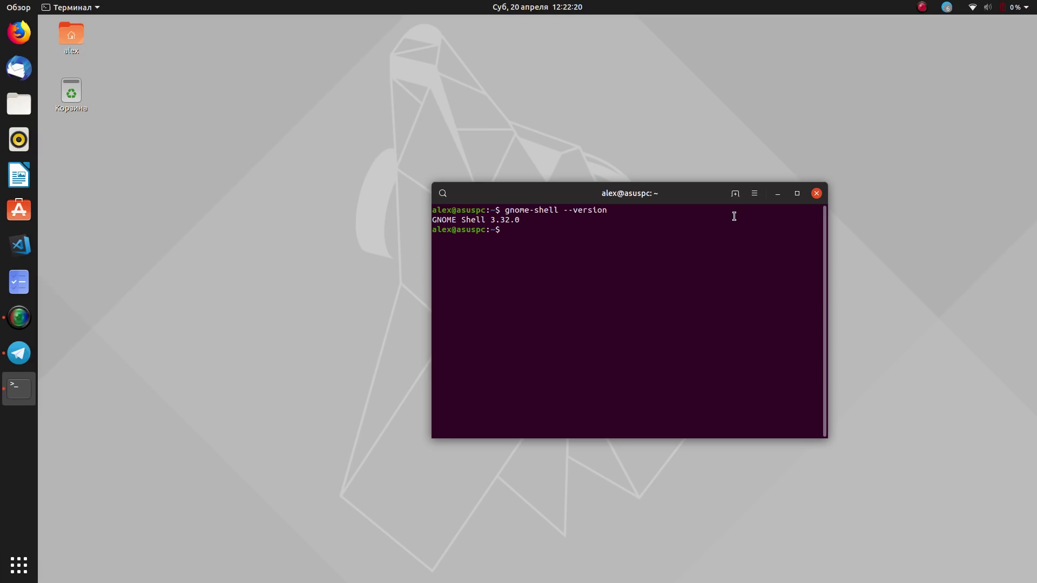
left_click(734, 194)
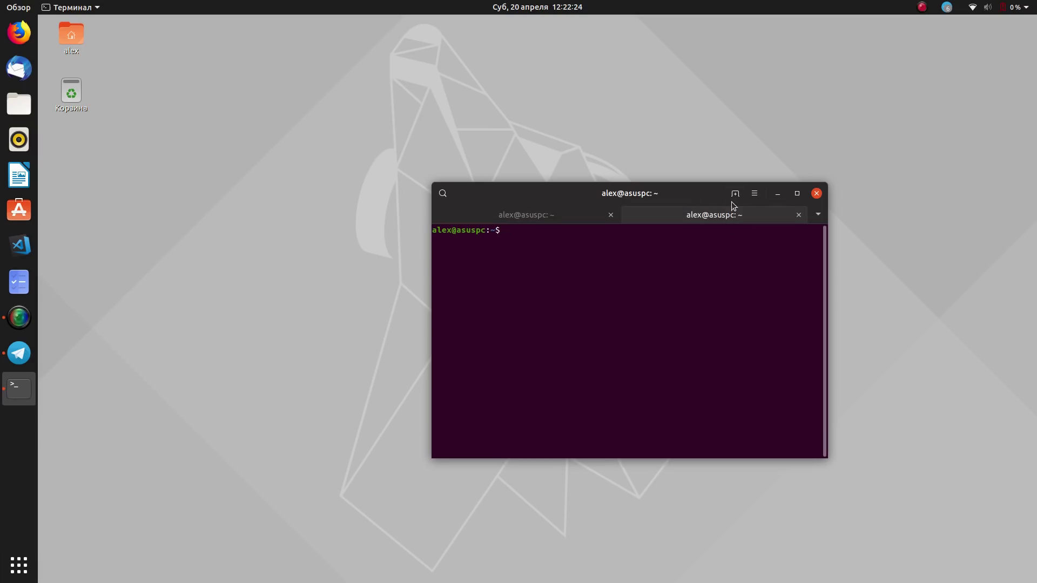
left_click(734, 193)
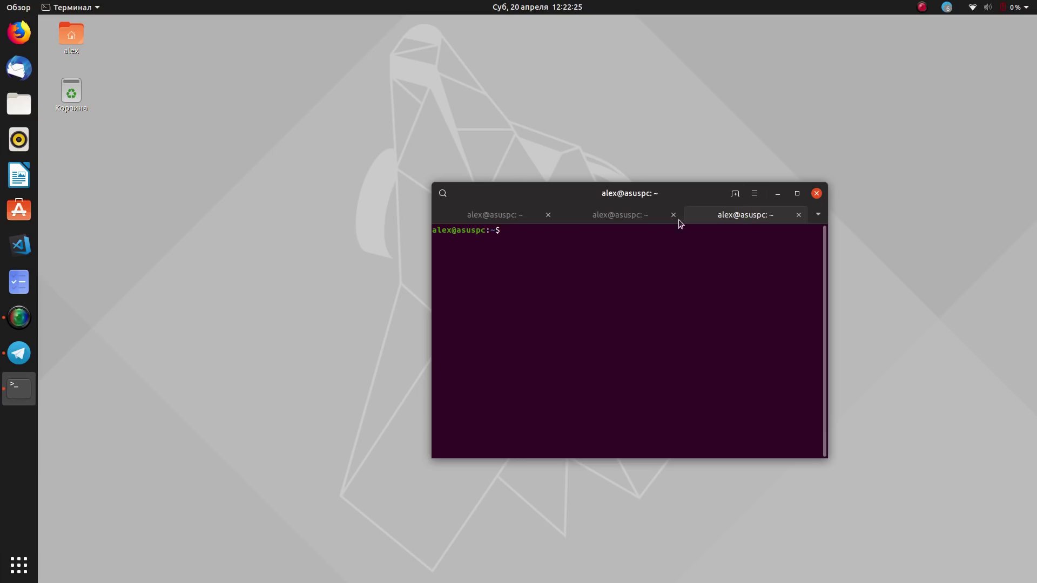
left_click(755, 195)
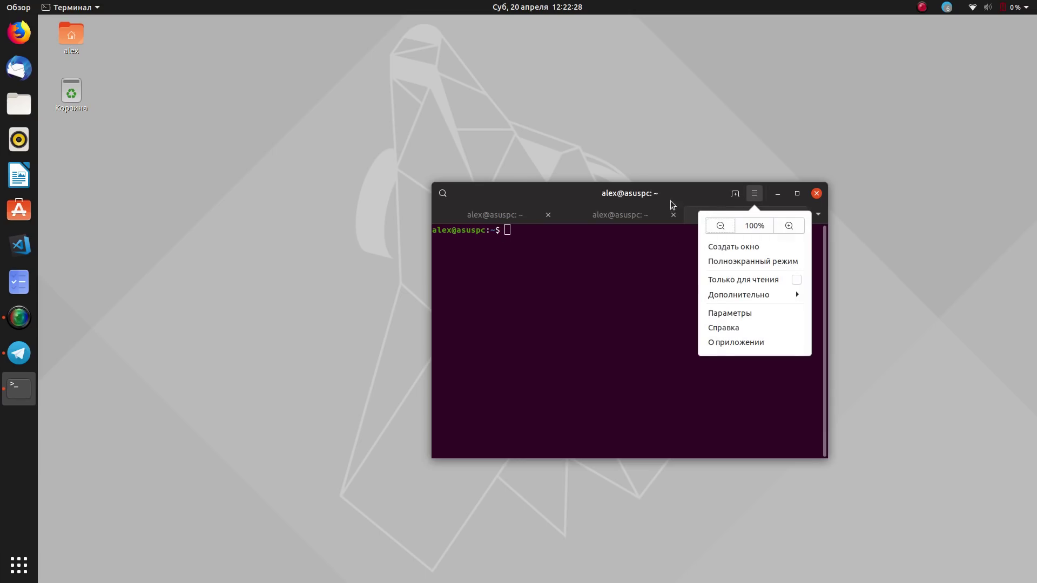
left_click(701, 204)
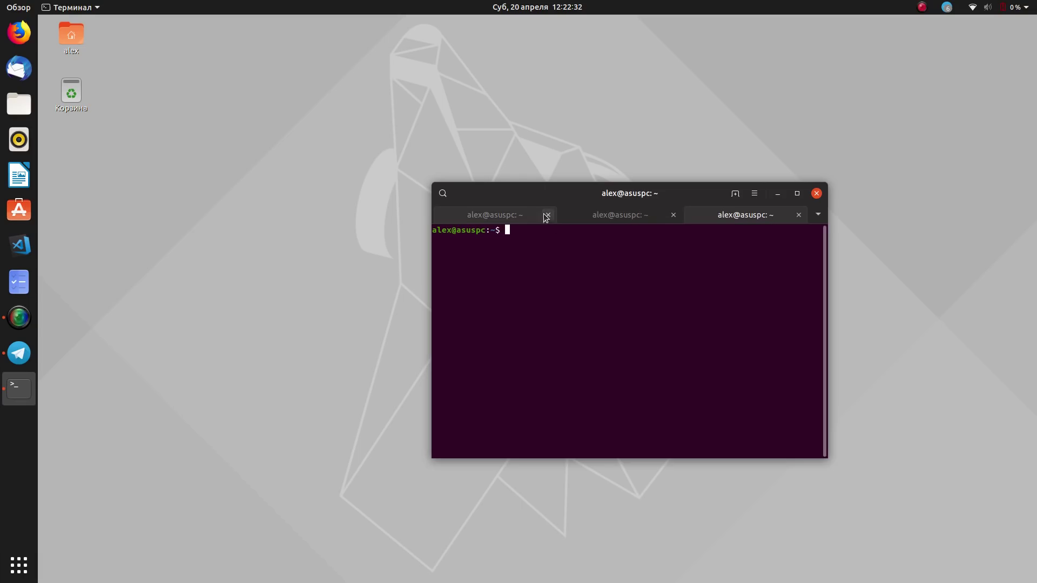
Close both extra terminal tabs and exit the remaining terminal session
left_click(799, 216)
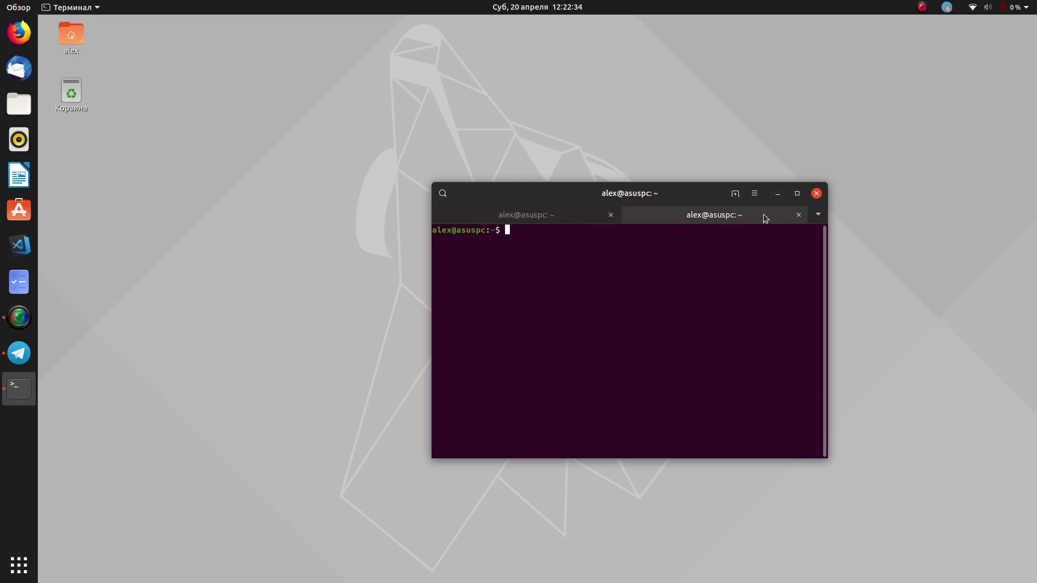
left_click(797, 214)
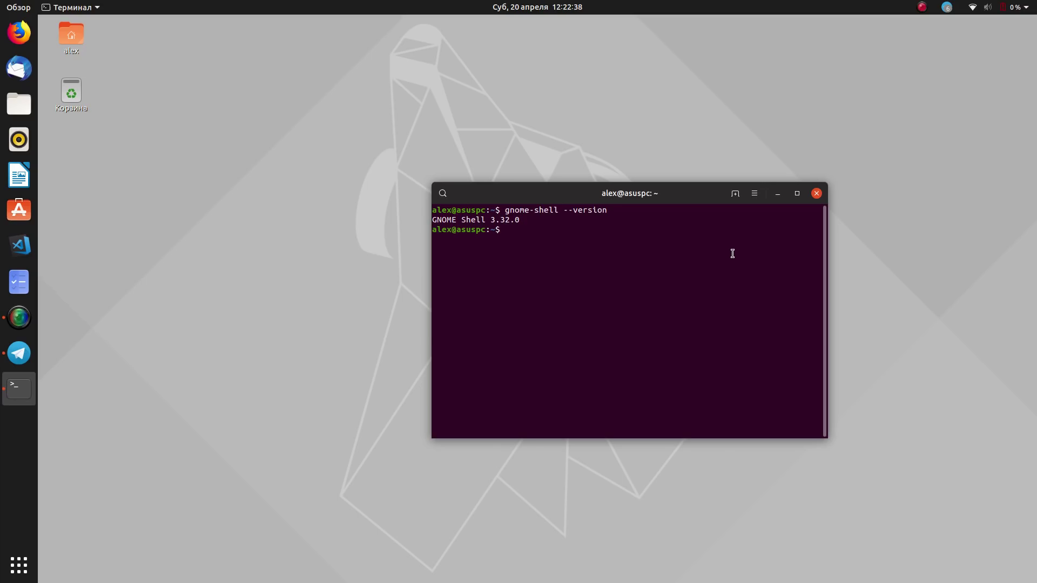
left_click_drag(682, 194, 613, 225)
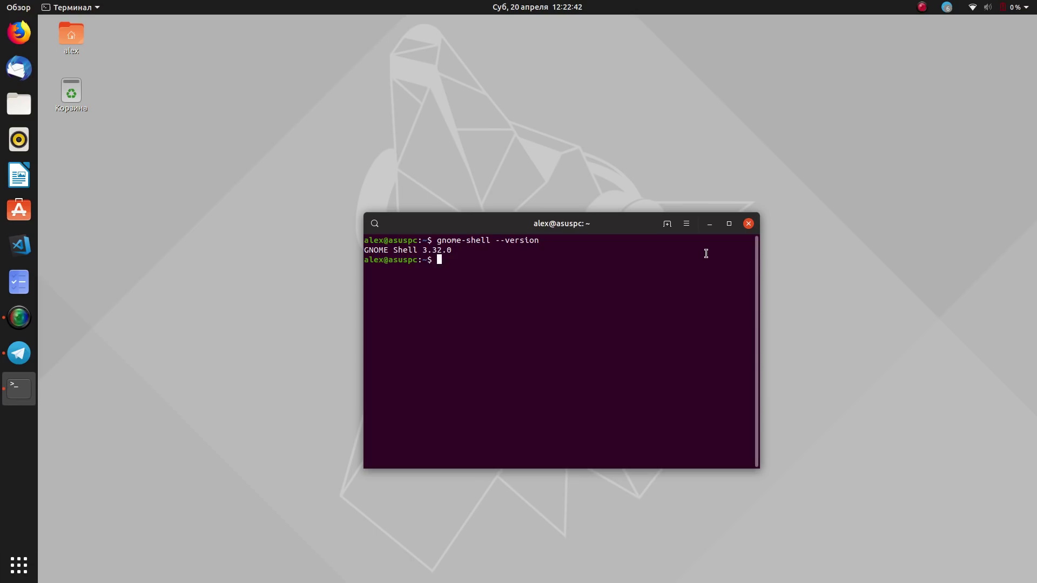
key("ctrl+d")
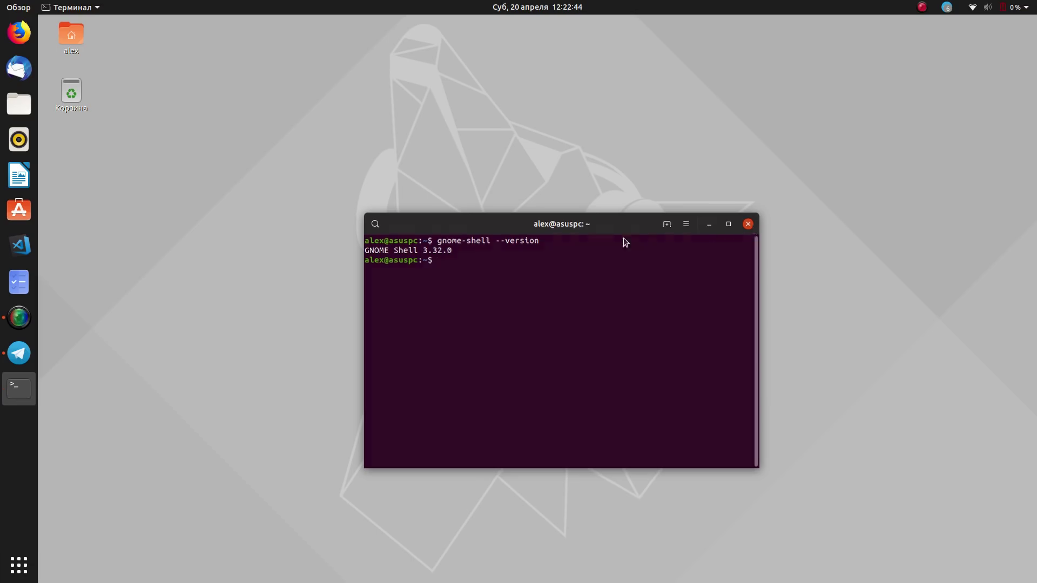
Open the home folder in the Файлы file manager, switch its view mode back and forth, and look through its main menu
left_click(19, 103)
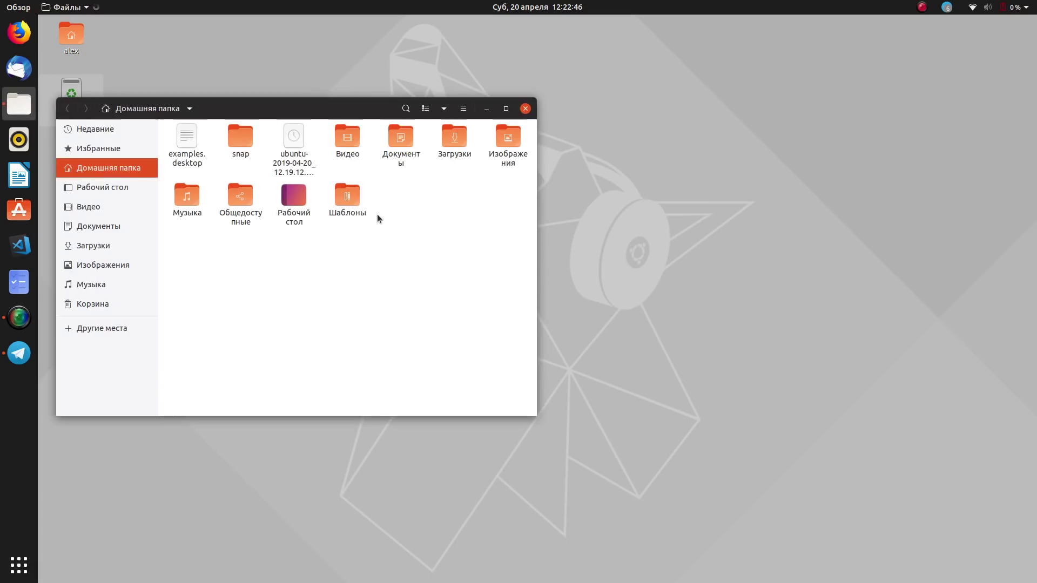
left_click_drag(280, 106, 611, 174)
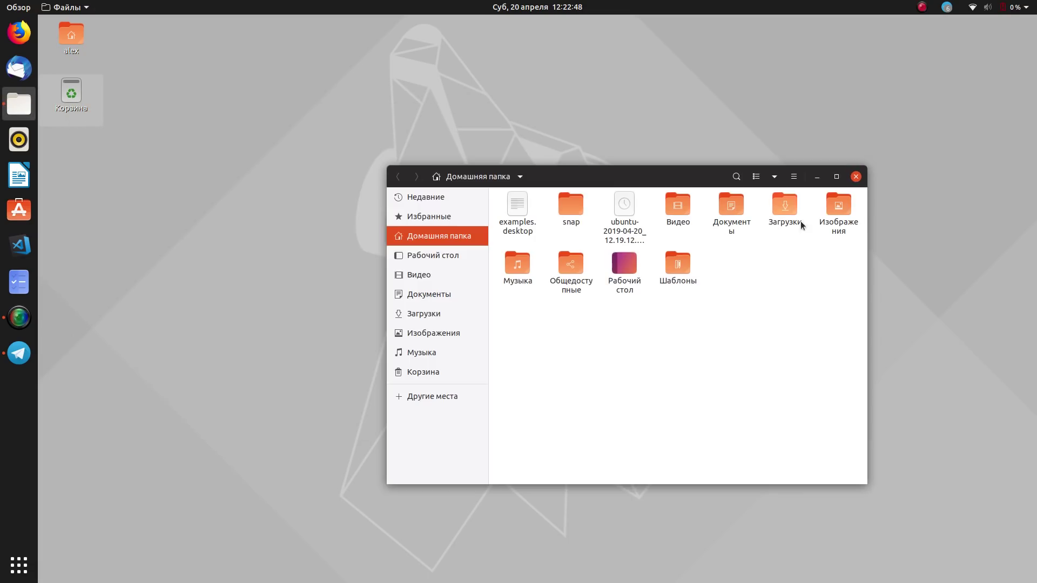
left_click(756, 177)
left_click(759, 178)
left_click(793, 177)
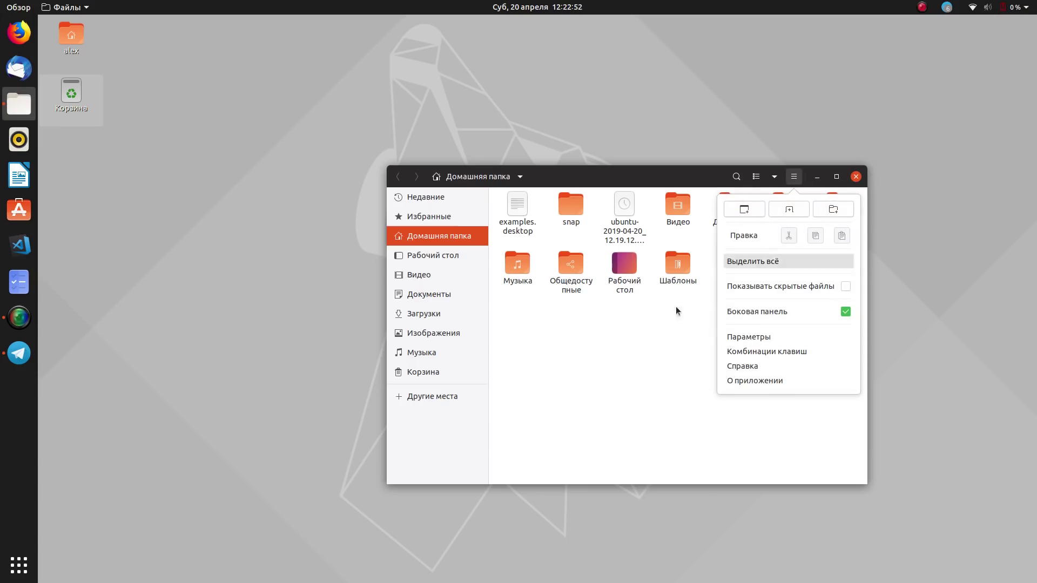
left_click(638, 354)
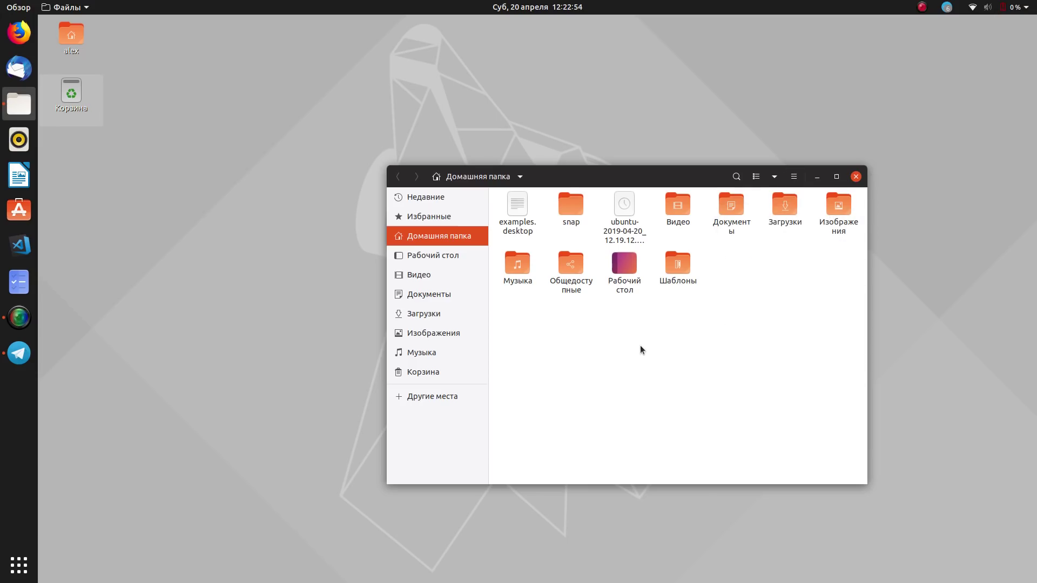
Check the file manager's version information in its О приложении dialog and close the file manager
left_click_drag(563, 180, 451, 162)
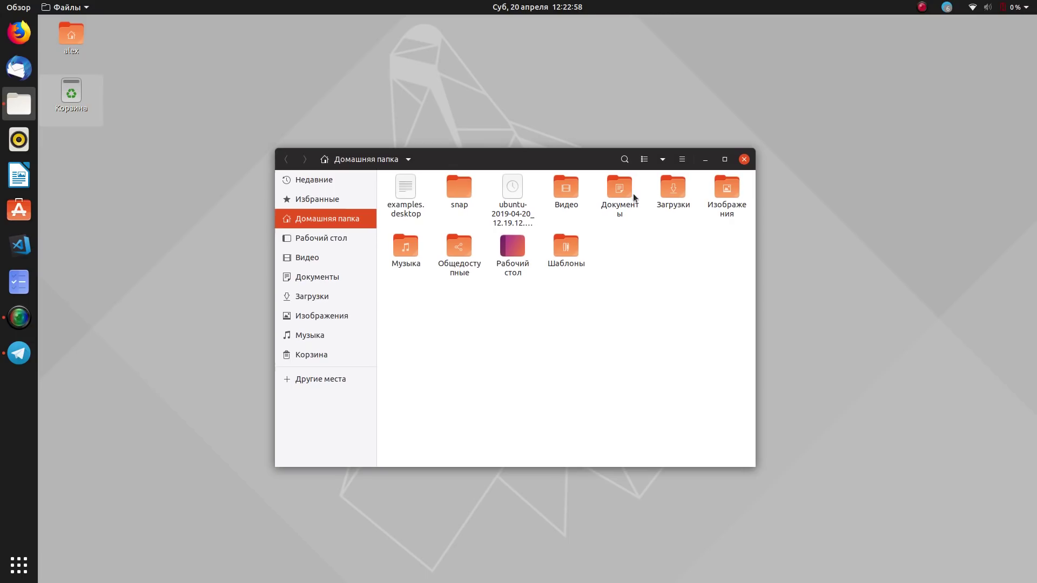
left_click(683, 160)
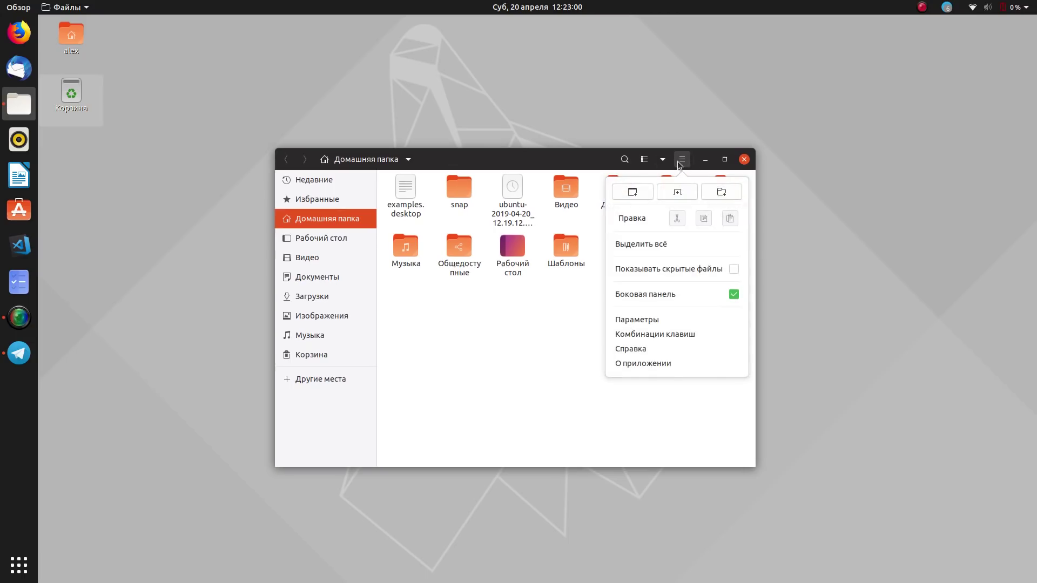
left_click(656, 364)
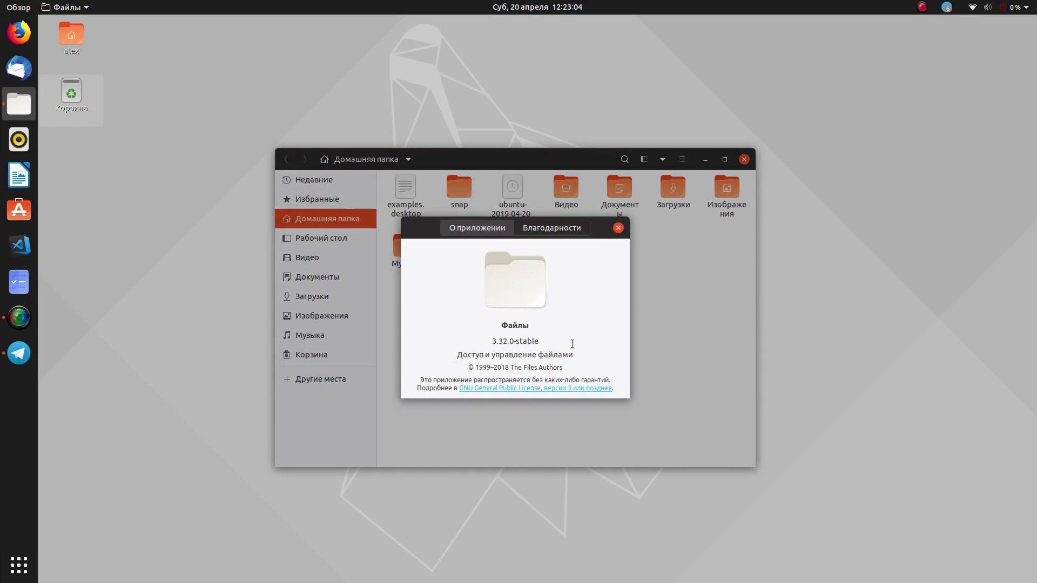
left_click(618, 228)
left_click(744, 159)
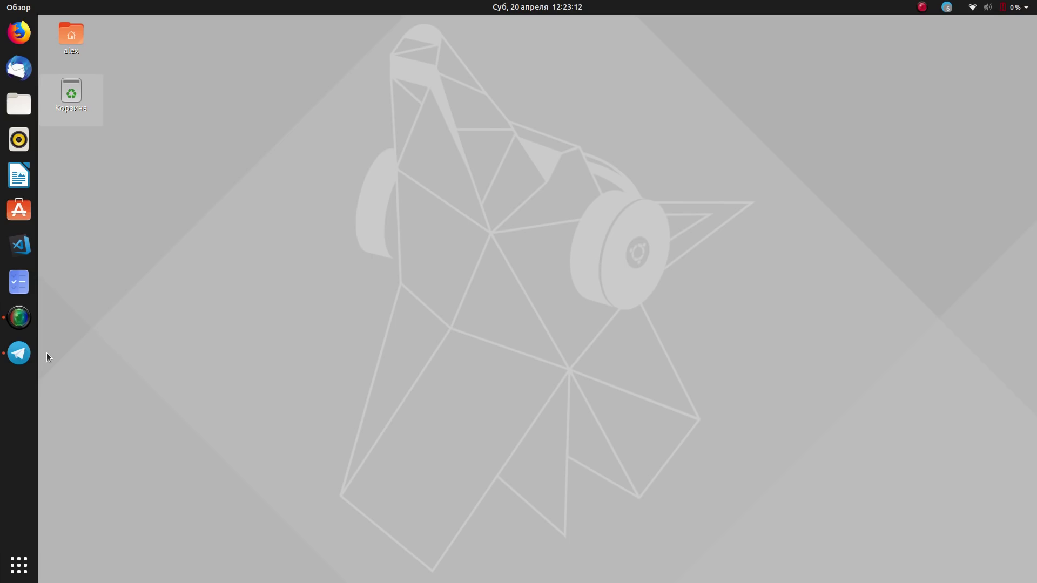
Open Менеджер приложений Ubuntu, examine the Telegram Desktop page's description, details and reviews, and return to the overview
left_click(21, 214)
left_click_drag(356, 59, 411, 81)
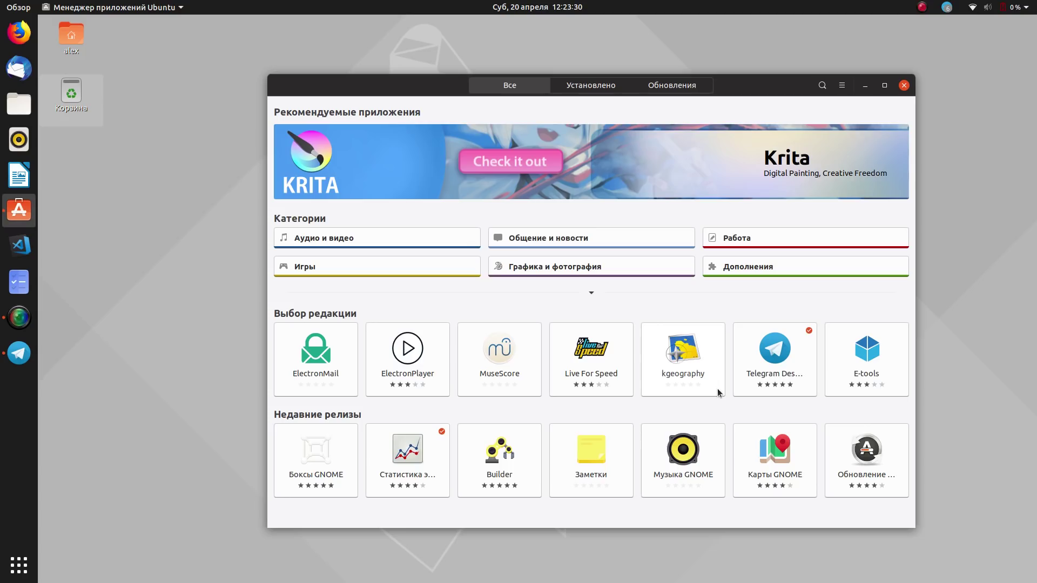
left_click(737, 357)
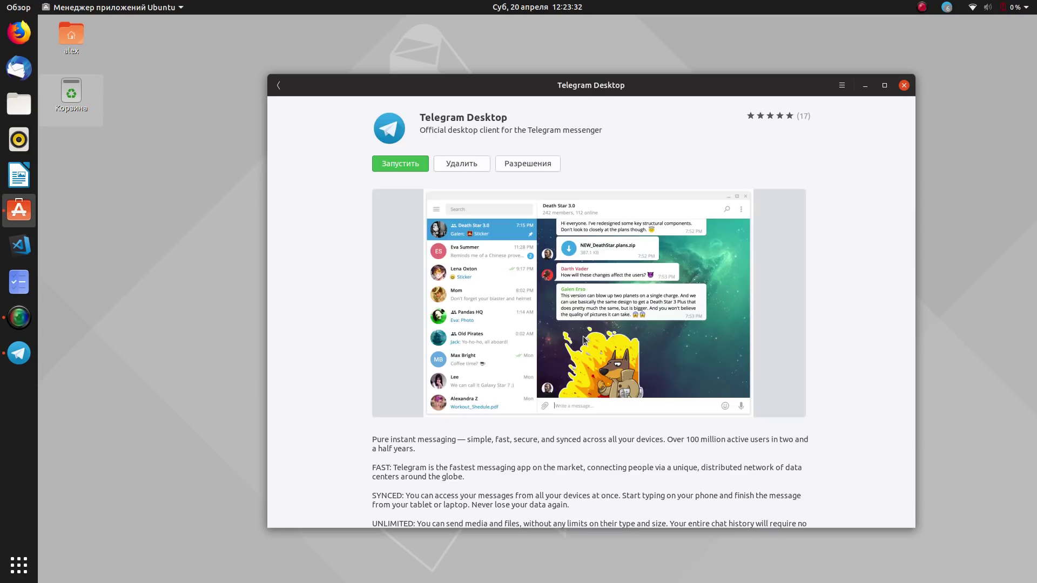
scroll(572, 335, "down", 10)
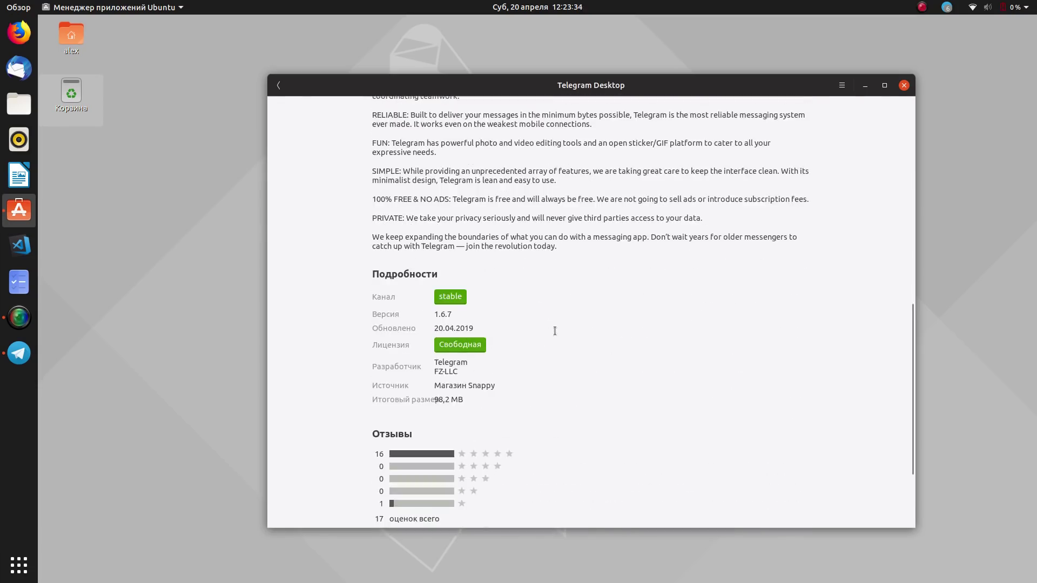
scroll(572, 338, "down", 1)
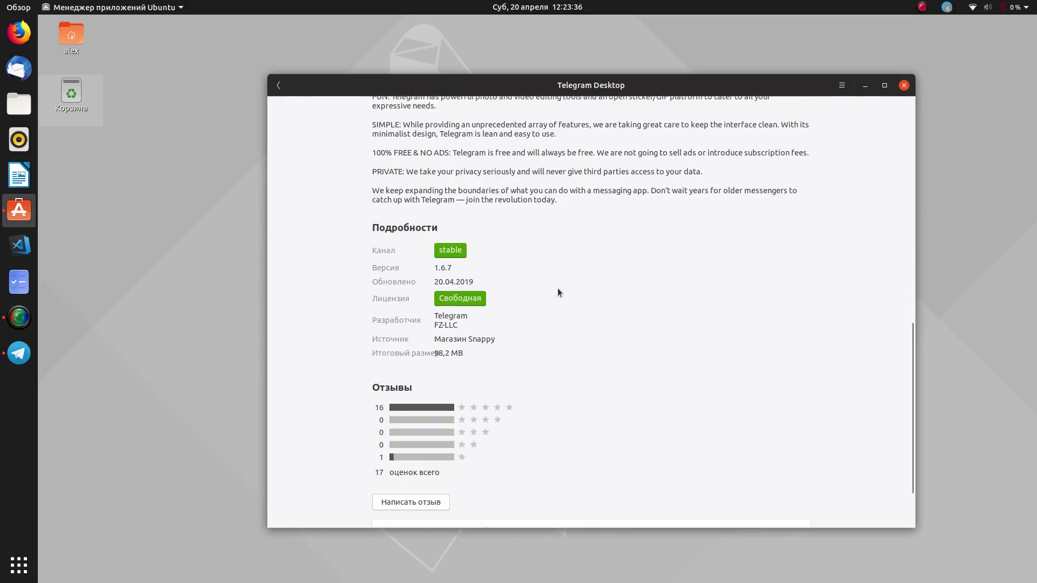
scroll(490, 292, "down", 1)
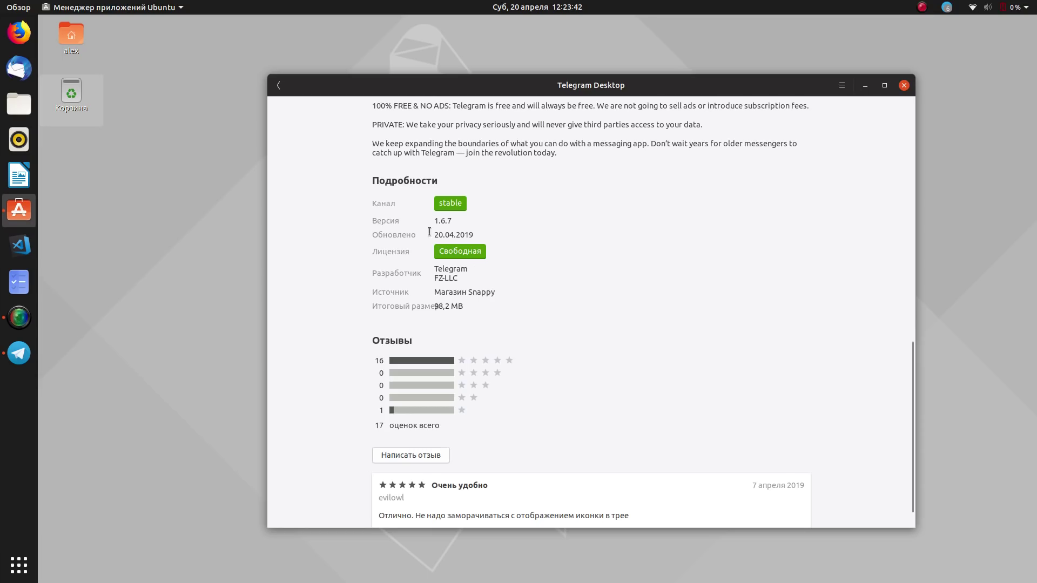
left_click(275, 84)
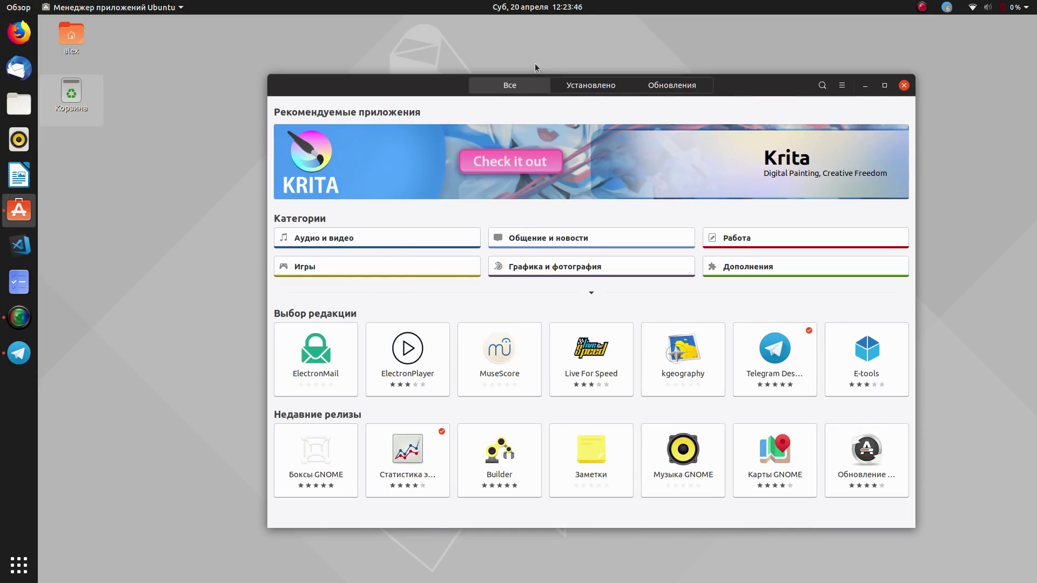
View the application manager's installed applications and updates, and close it
left_click(589, 88)
left_click(671, 86)
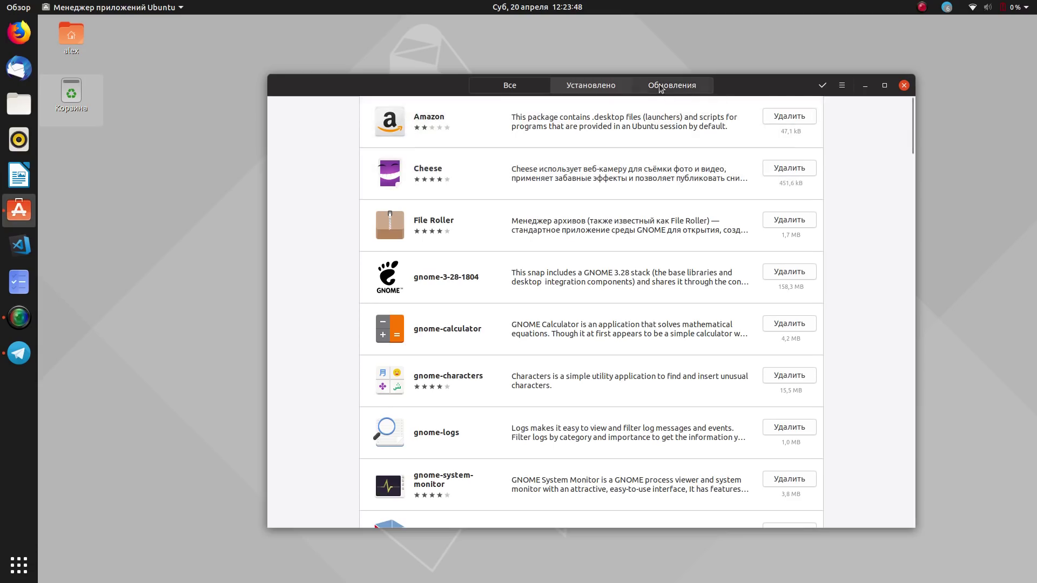
left_click(525, 84)
left_click(903, 85)
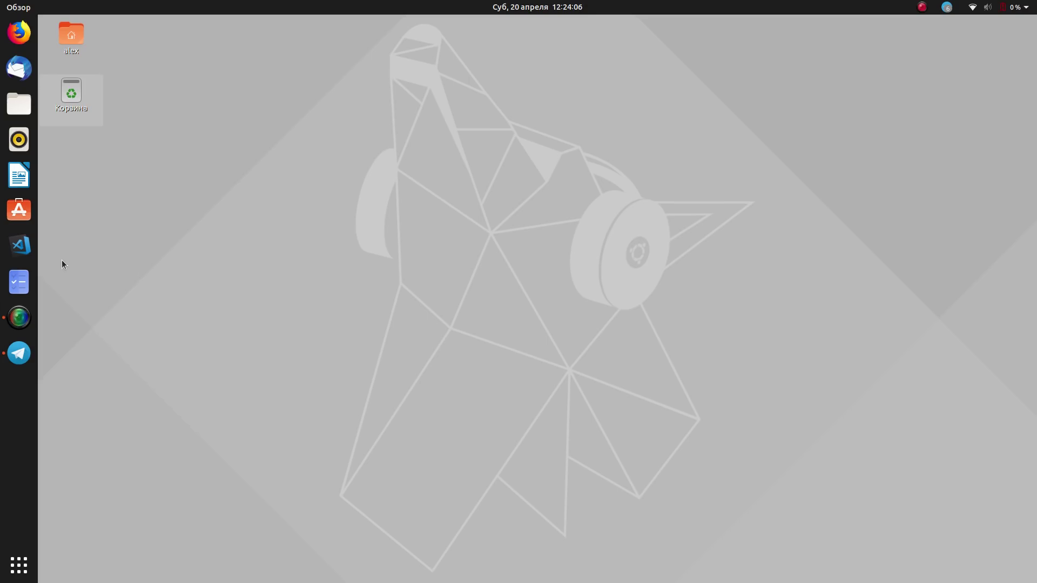
Show the full application grid and browse both of its pages
left_click(20, 565)
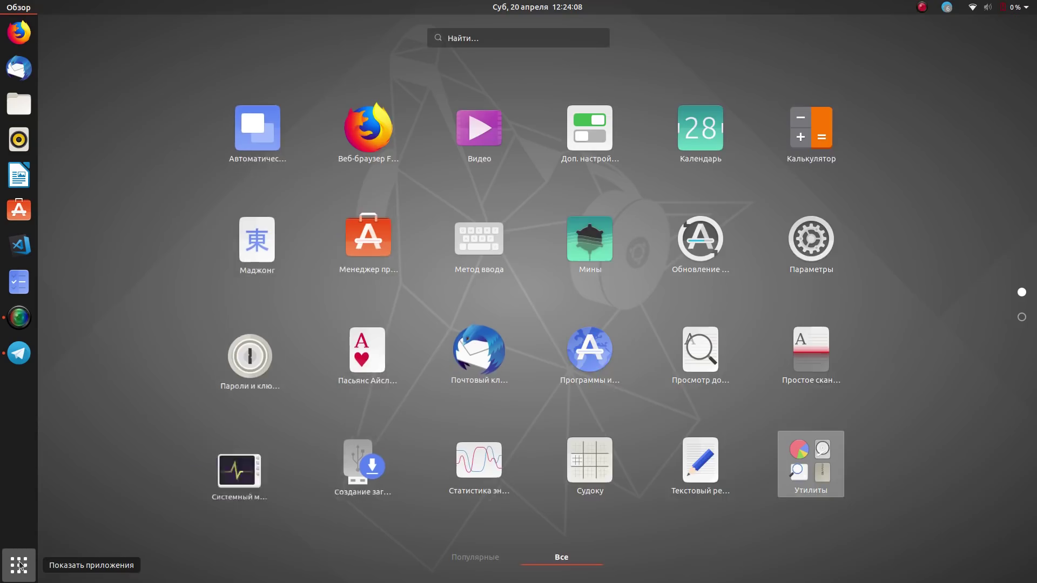
left_click(25, 573)
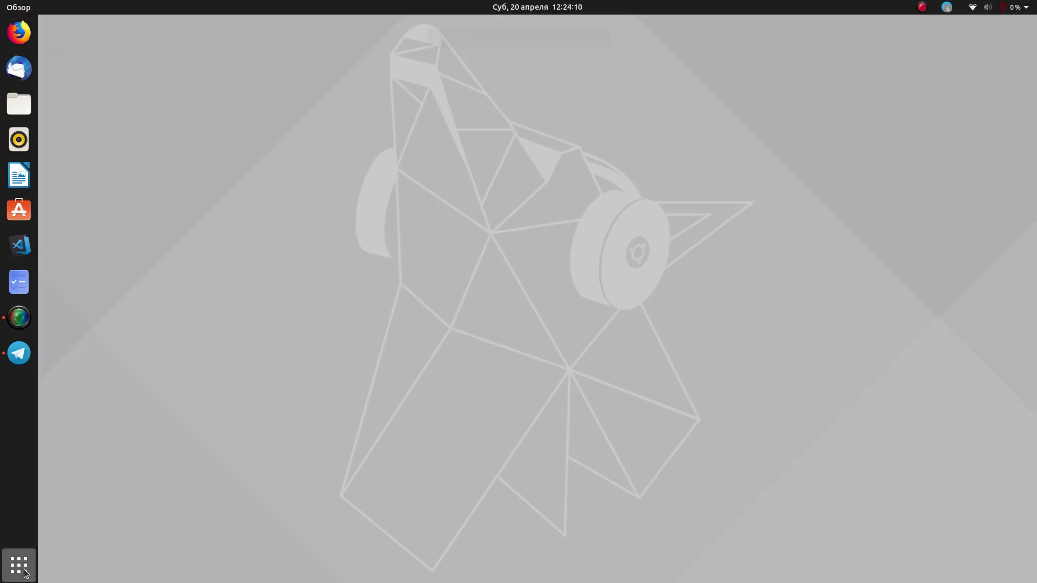
left_click(24, 572)
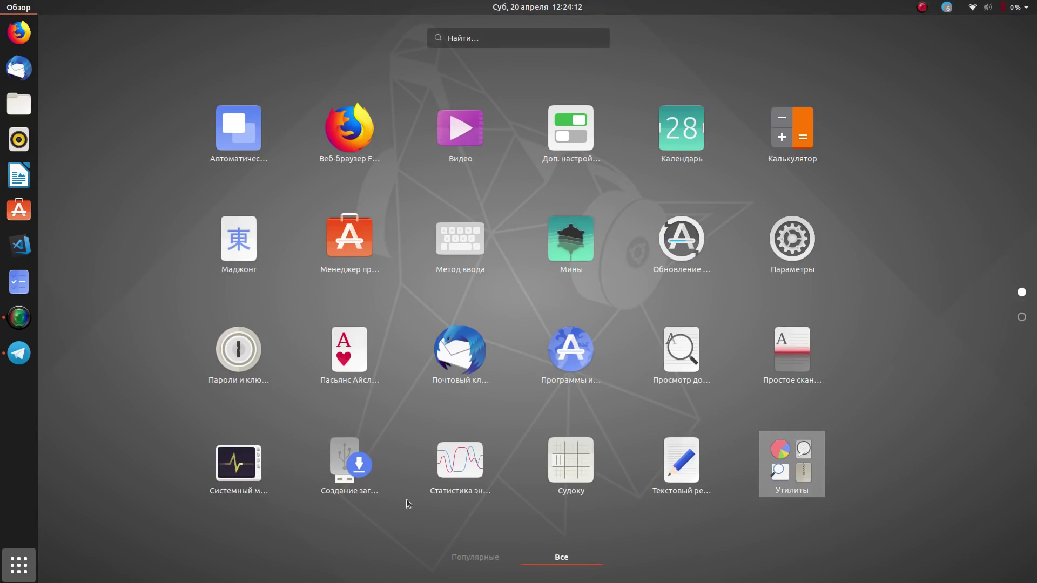
scroll(442, 432, "down", 1)
scroll(440, 440, "up", 1)
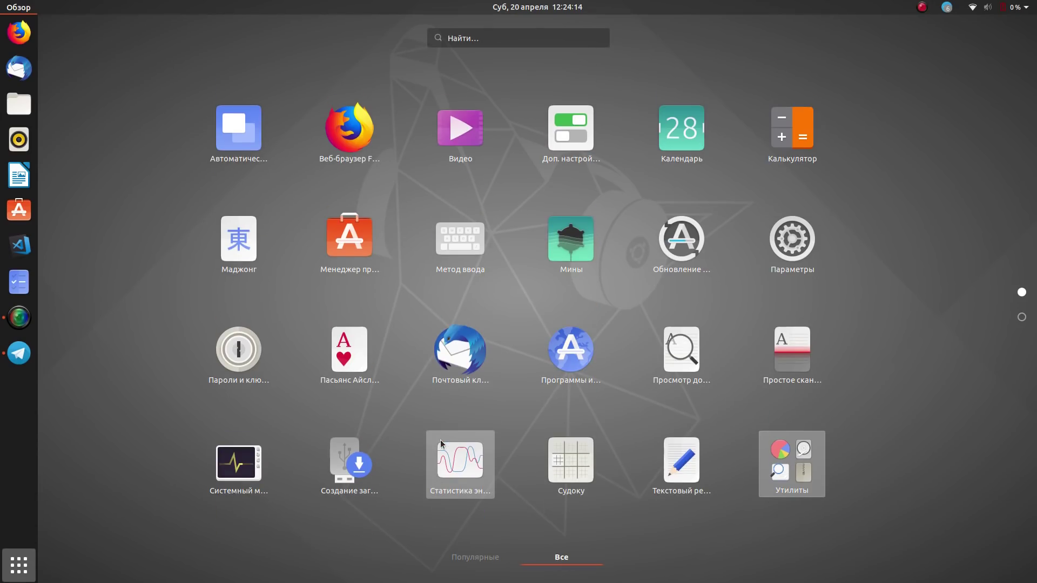
scroll(484, 291, "down", 1)
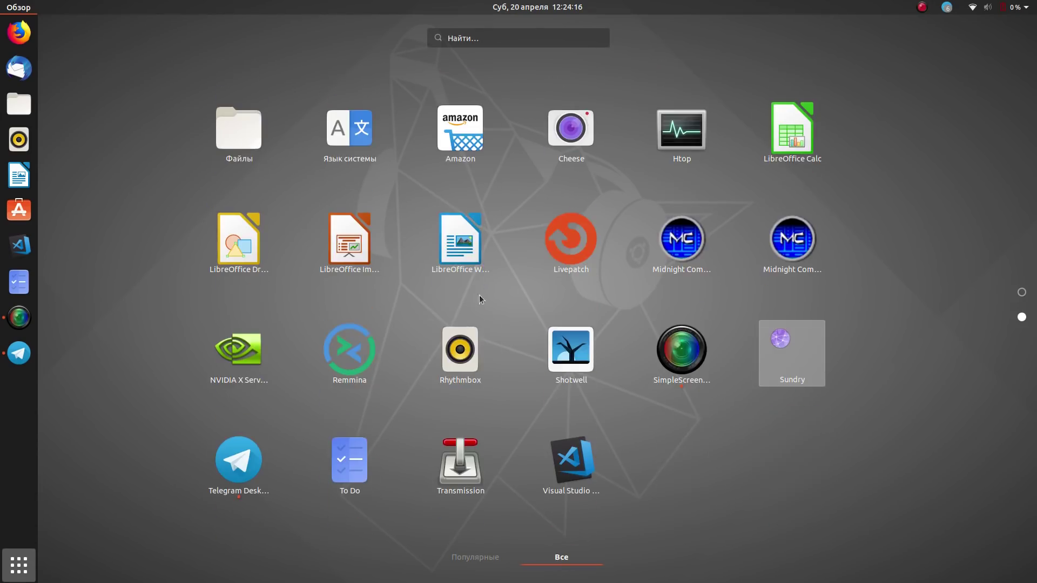
Examine the installed applications on both pages of the full application grid
scroll(470, 318, "up", 1)
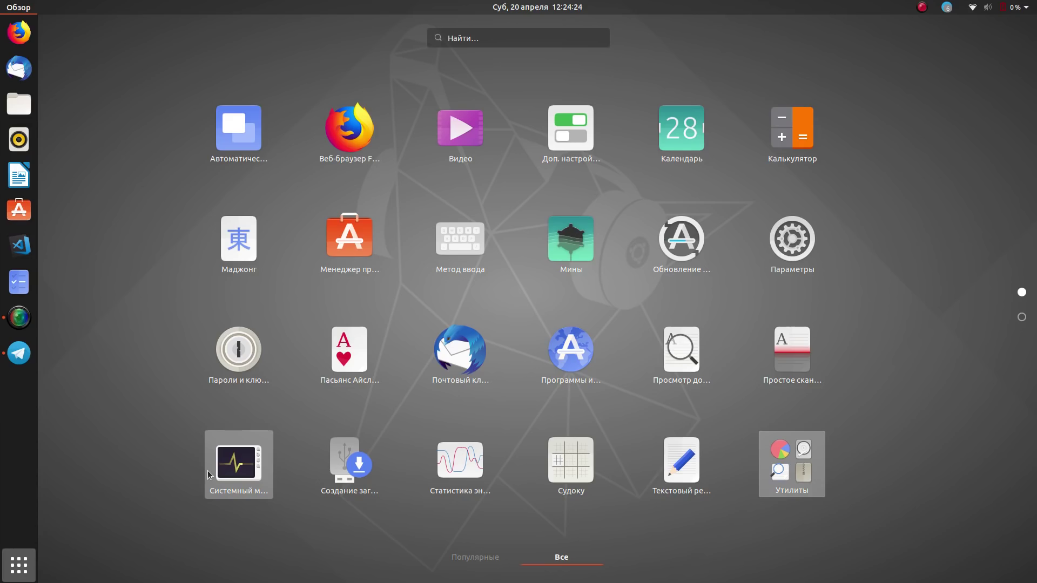
scroll(487, 303, "down", 1)
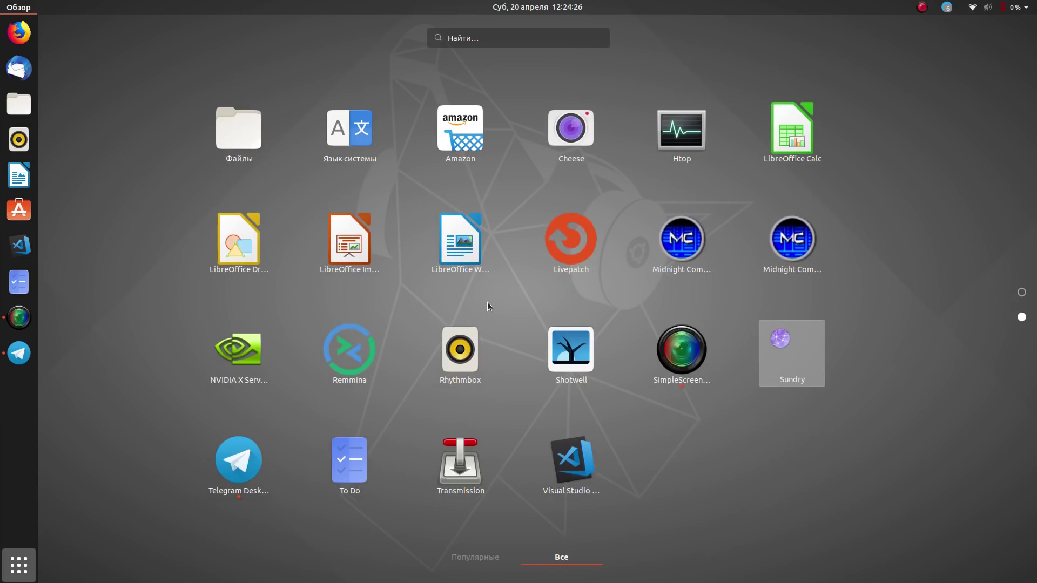
scroll(542, 330, "up", 1)
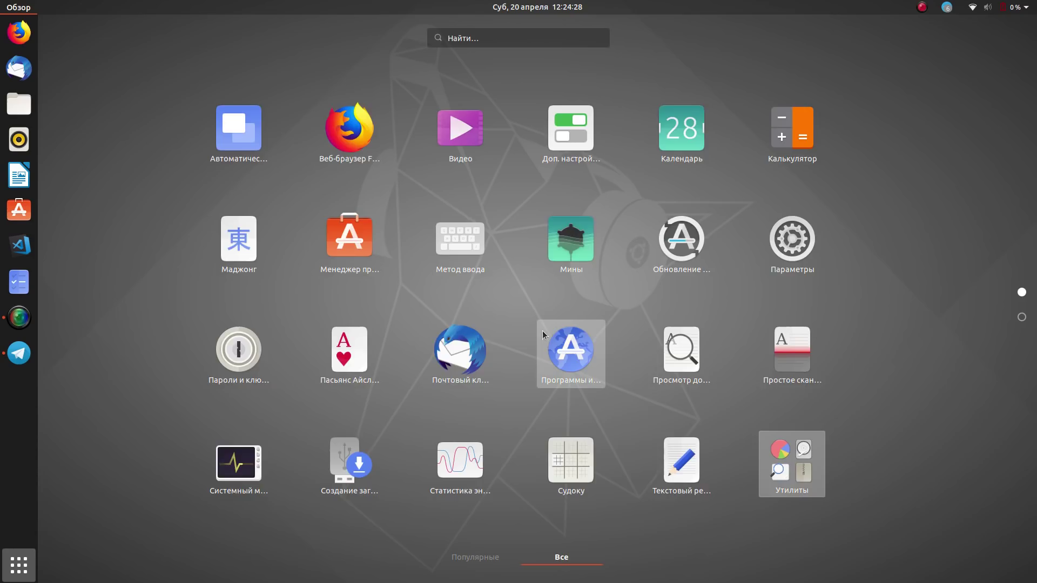
scroll(542, 331, "down", 1)
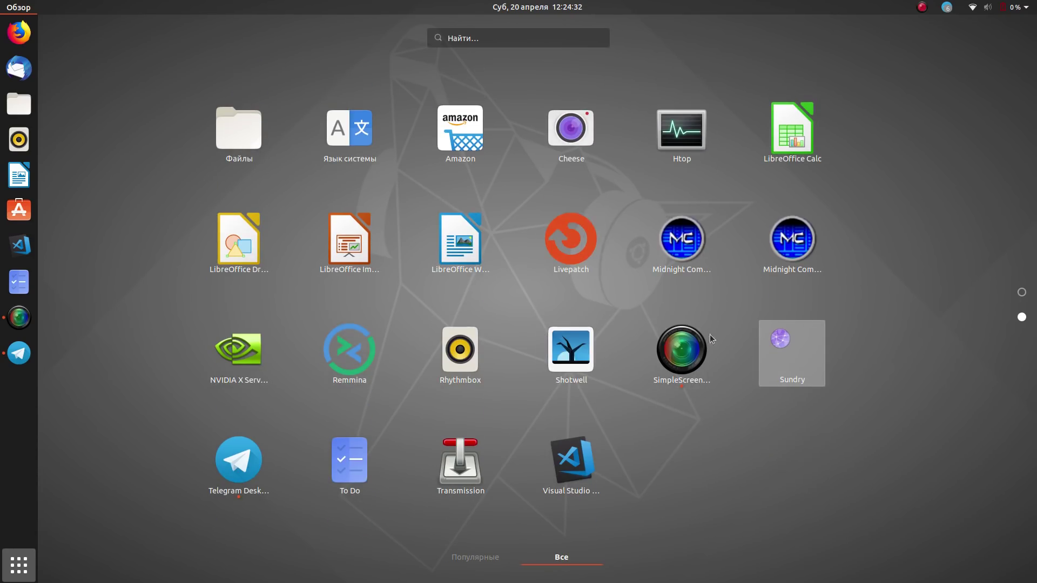
scroll(709, 337, "up", 1)
scroll(708, 339, "down", 1)
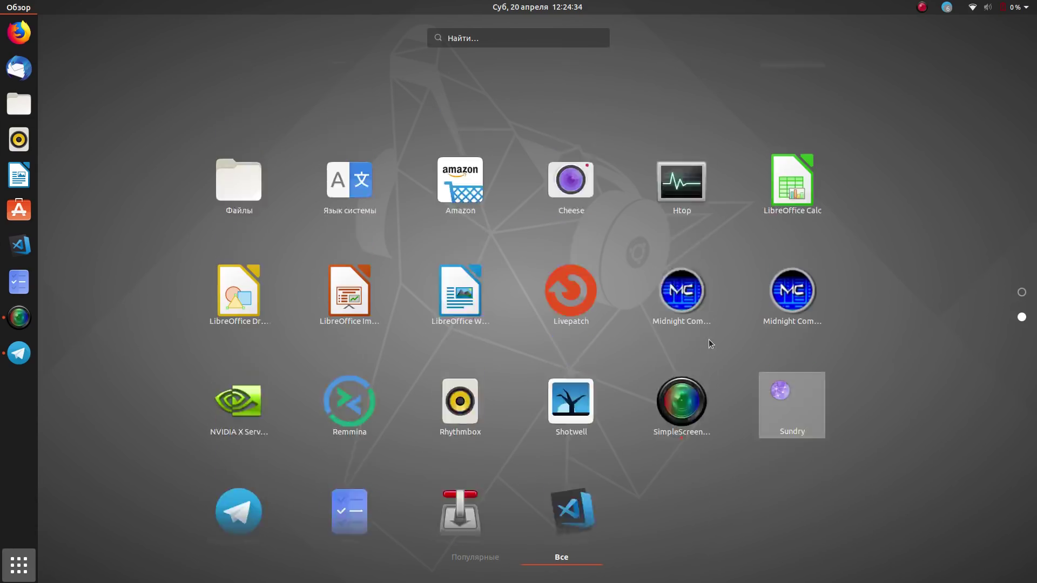
scroll(705, 344, "up", 1)
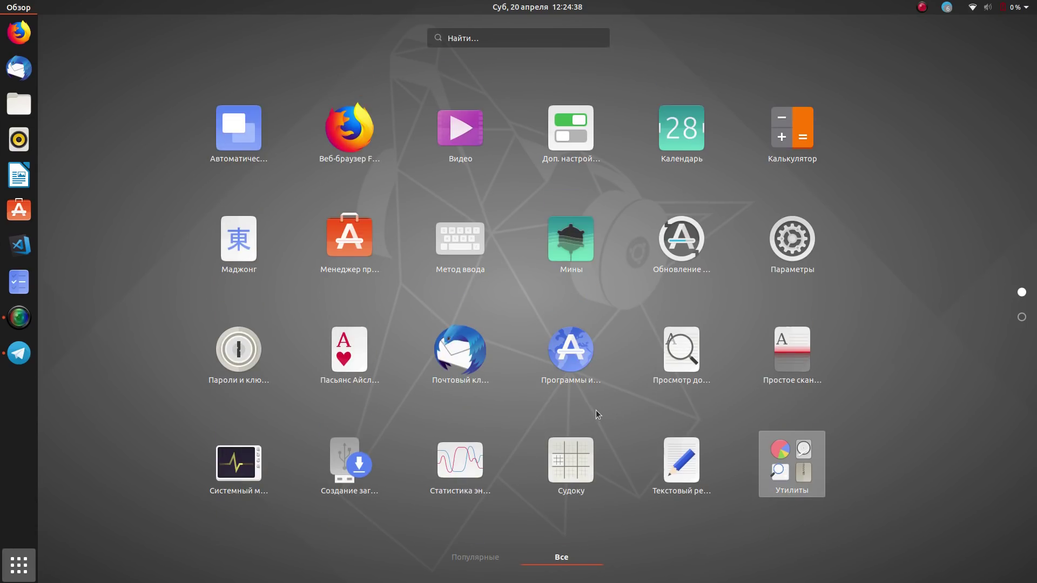
scroll(595, 409, "down", 1)
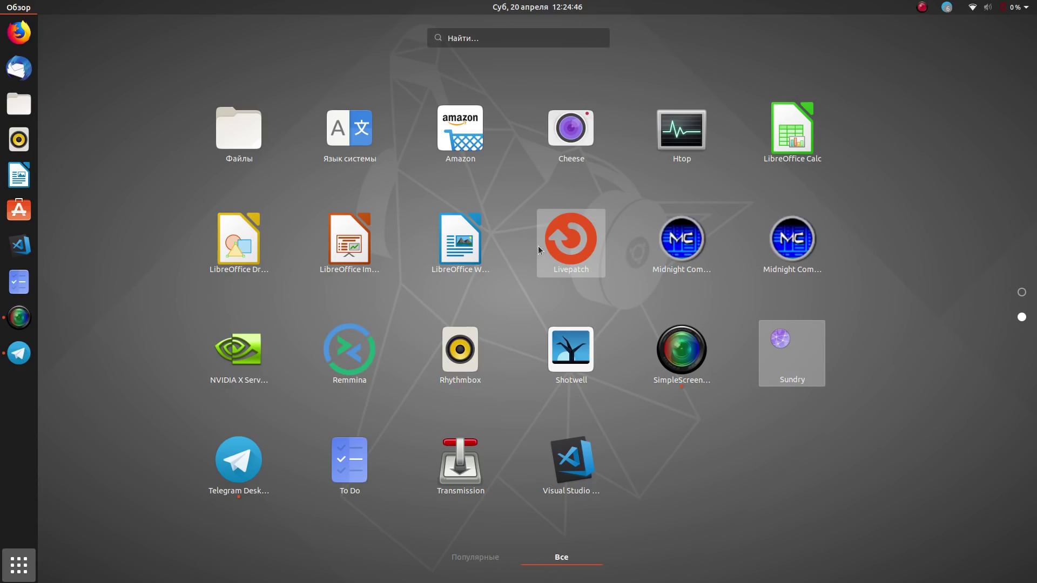
Open Livepatch from the application grid and view its status, the Аутентификация keys and the Дополнительные драйверы list
left_click(565, 237)
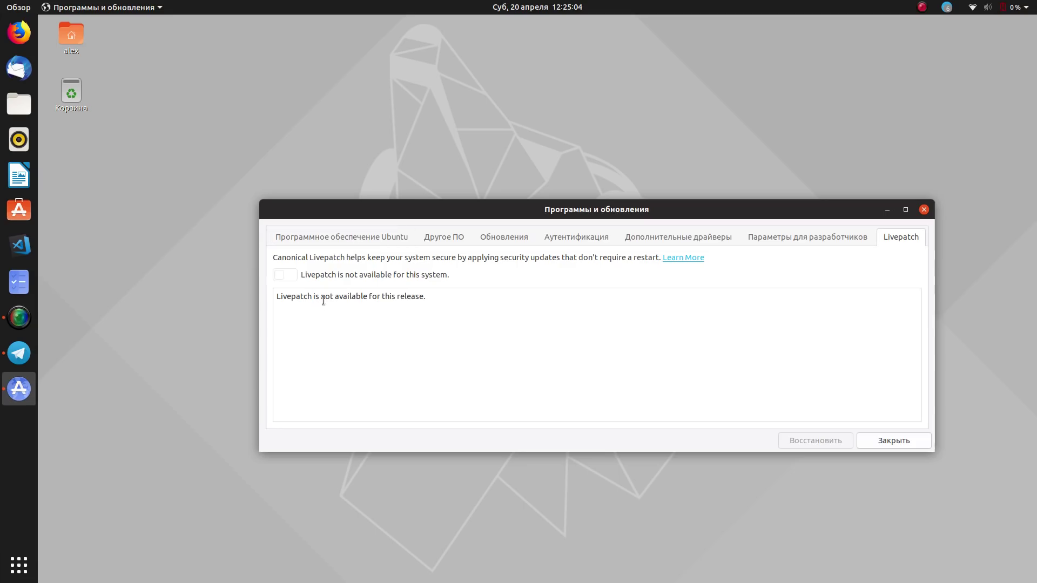
left_click(565, 240)
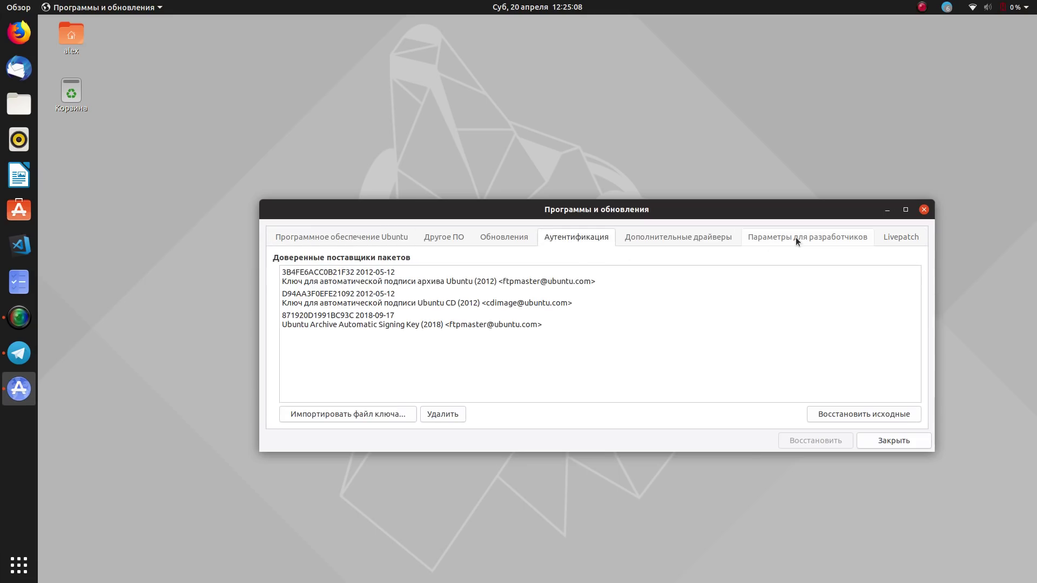
left_click(706, 237)
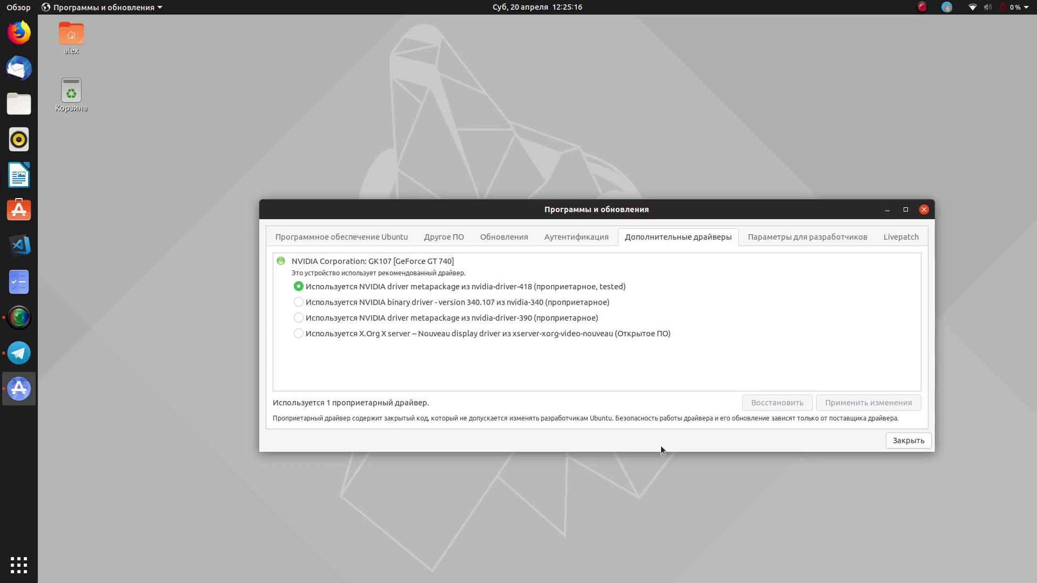
Enlarge the Программы и обновления window to read the NVIDIA driver options, reposition it, and close it
left_click_drag(660, 453, 646, 496)
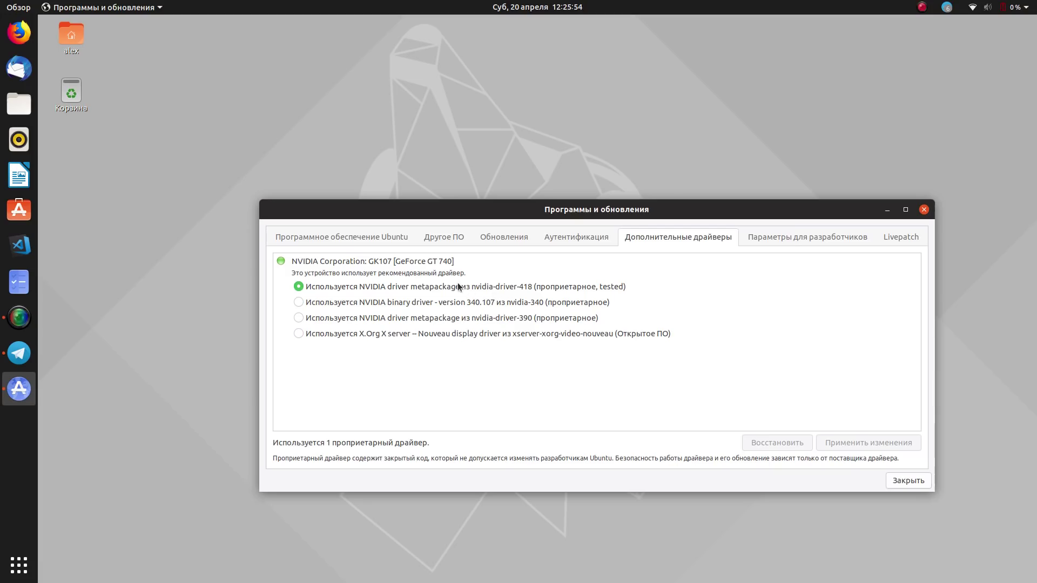
left_click_drag(517, 210, 484, 224)
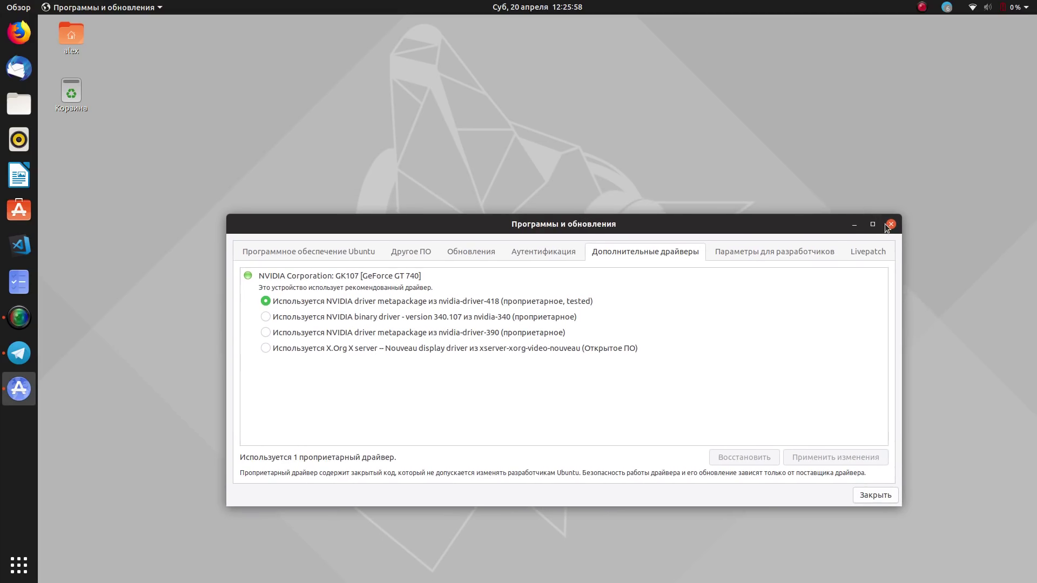
left_click_drag(703, 228, 726, 184)
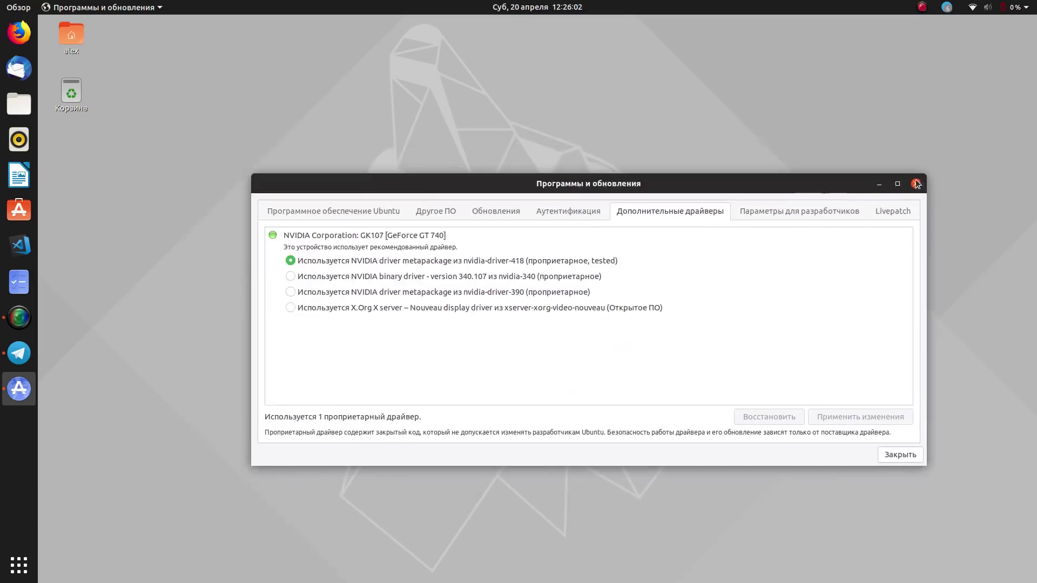
left_click(917, 183)
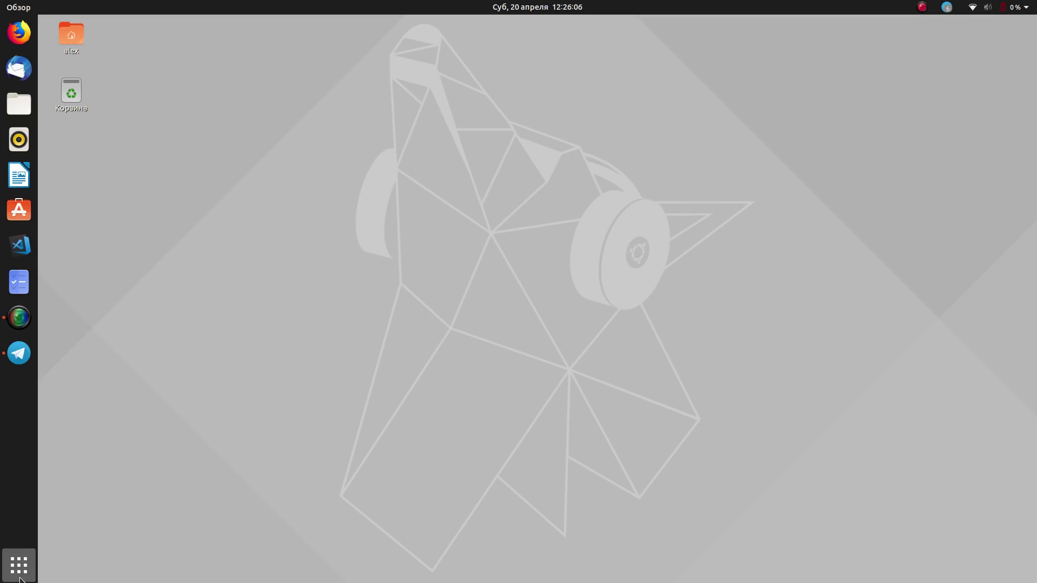
Open Доп. настройки GNOME from the application grid and show its Внешний вид settings
left_click(19, 565)
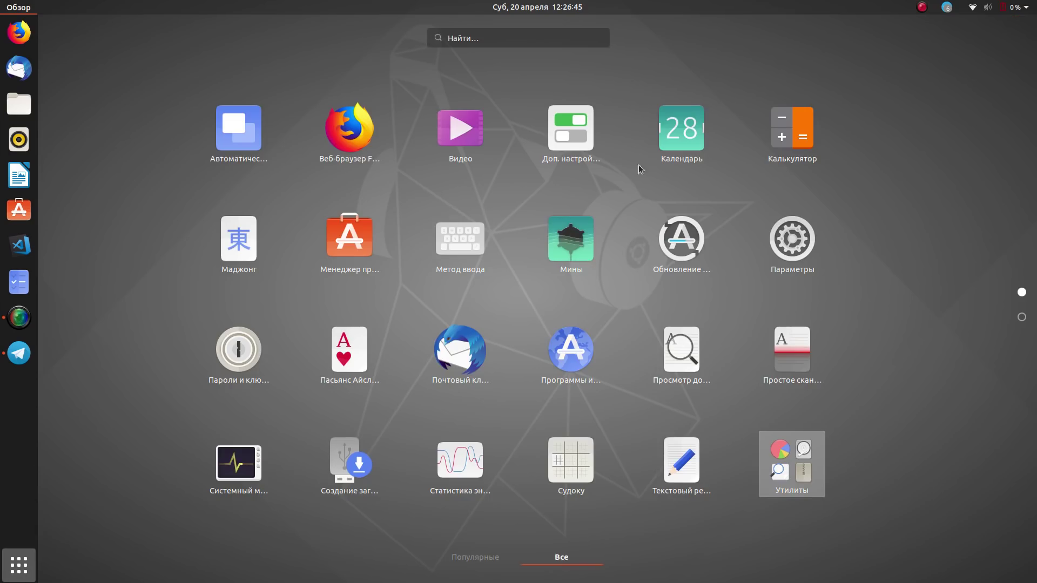
left_click(587, 141)
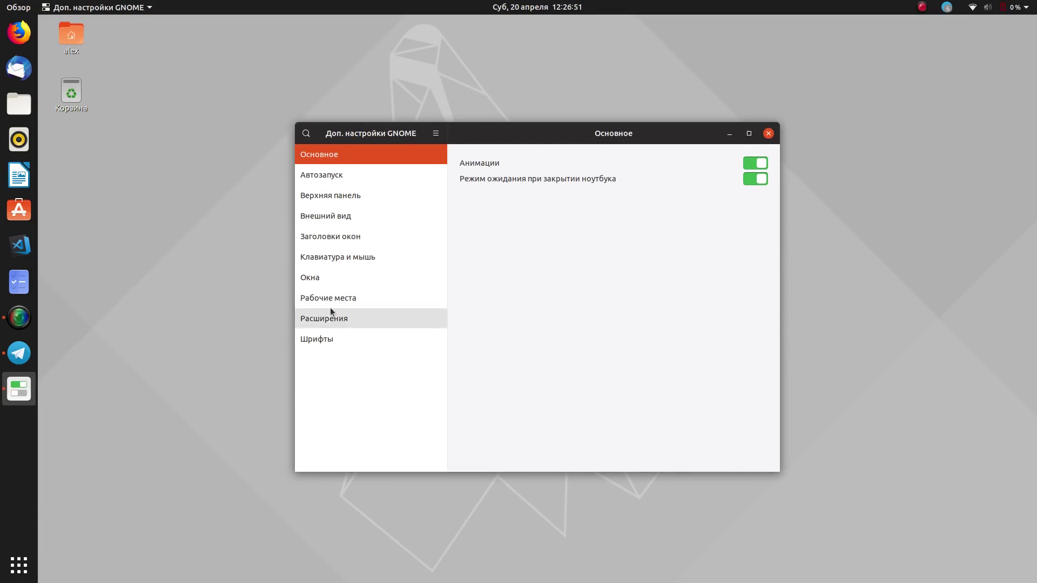
left_click(332, 209)
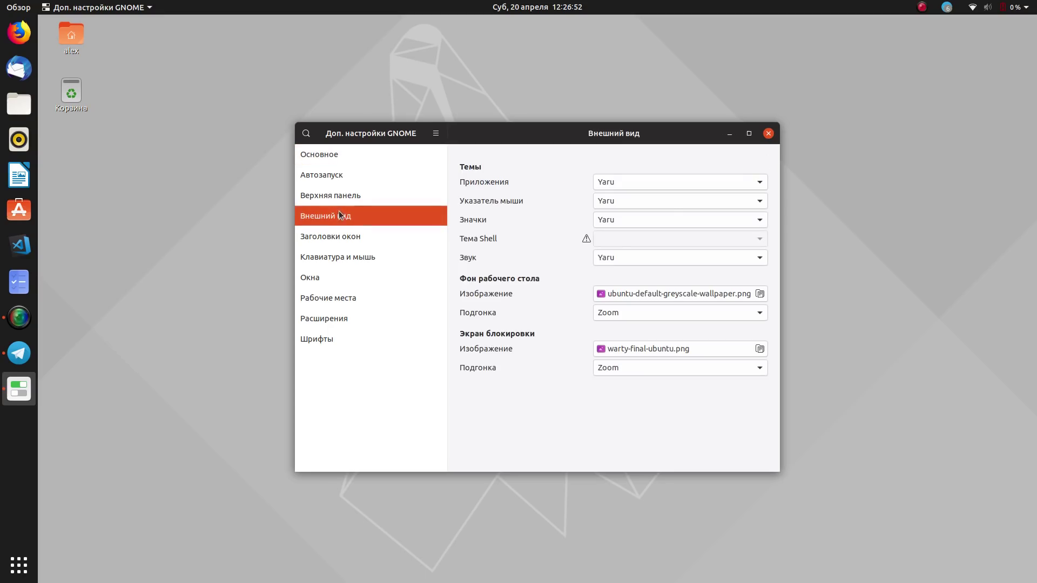
Set the Приложения theme to Yaru-dark and compare it in the file manager and settings windows side by side
left_click(659, 201)
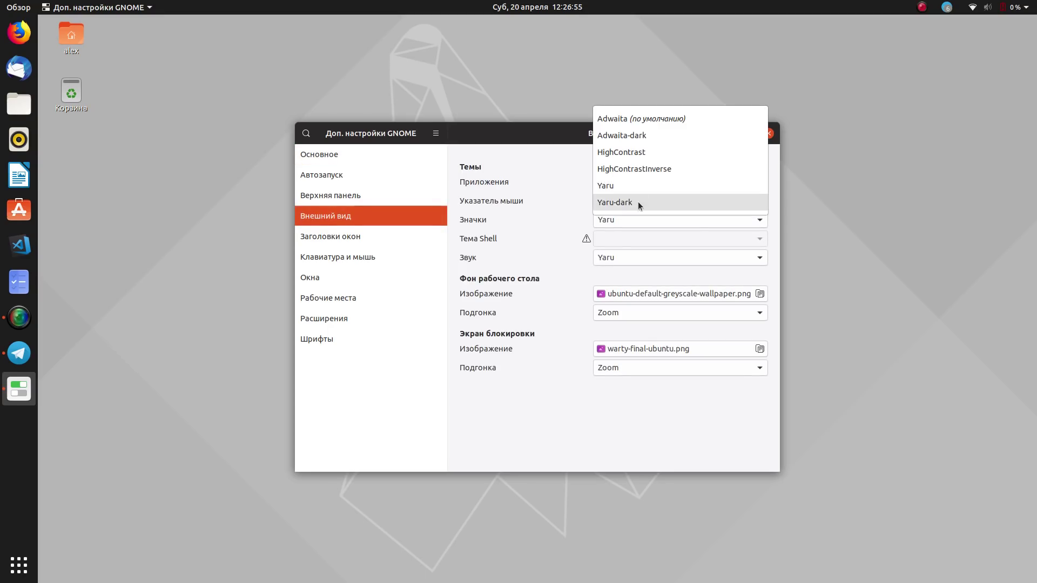
left_click(637, 202)
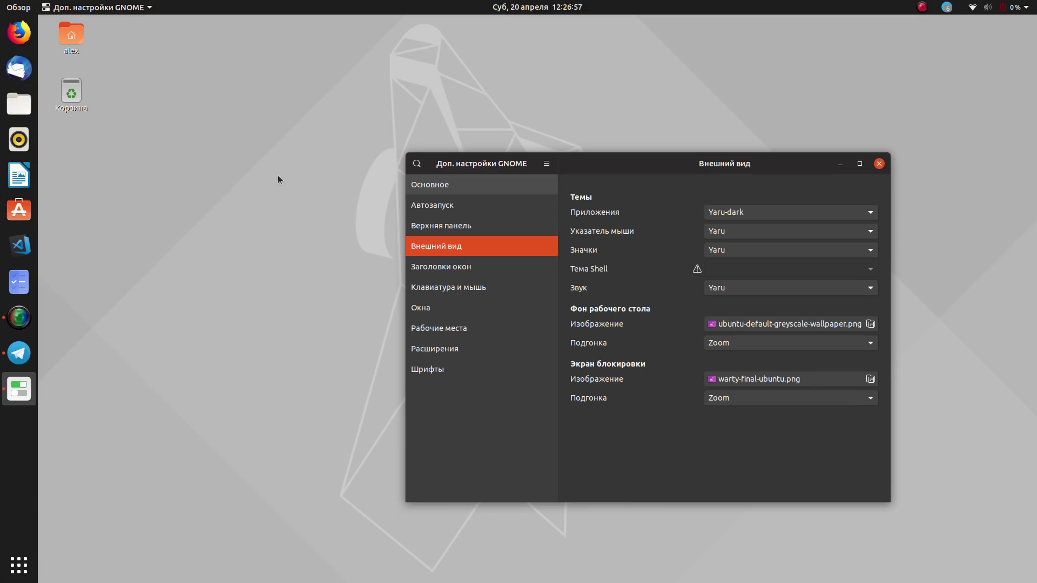
left_click_drag(594, 162, 709, 147)
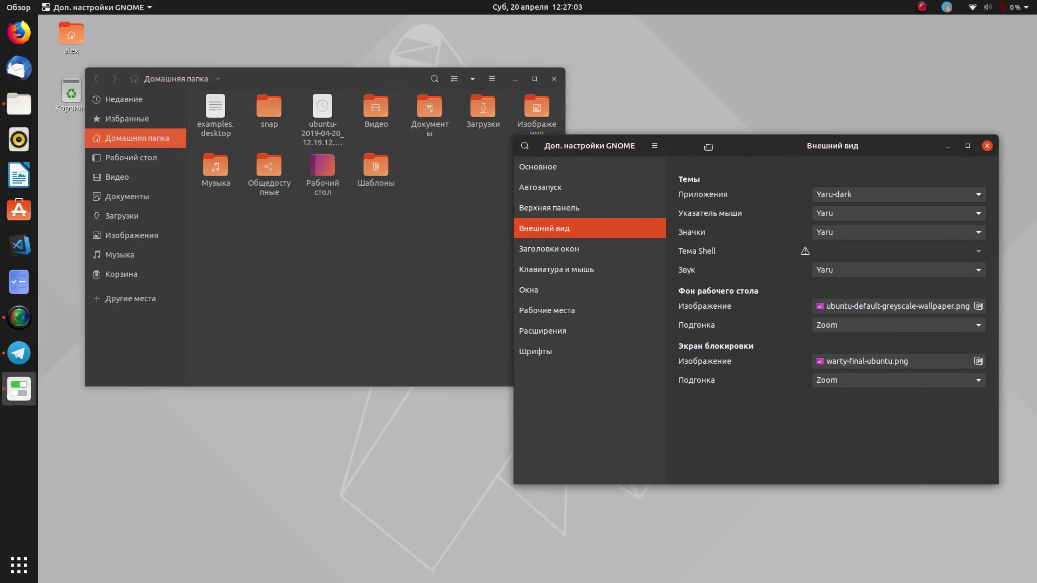
key("alt+Tab")
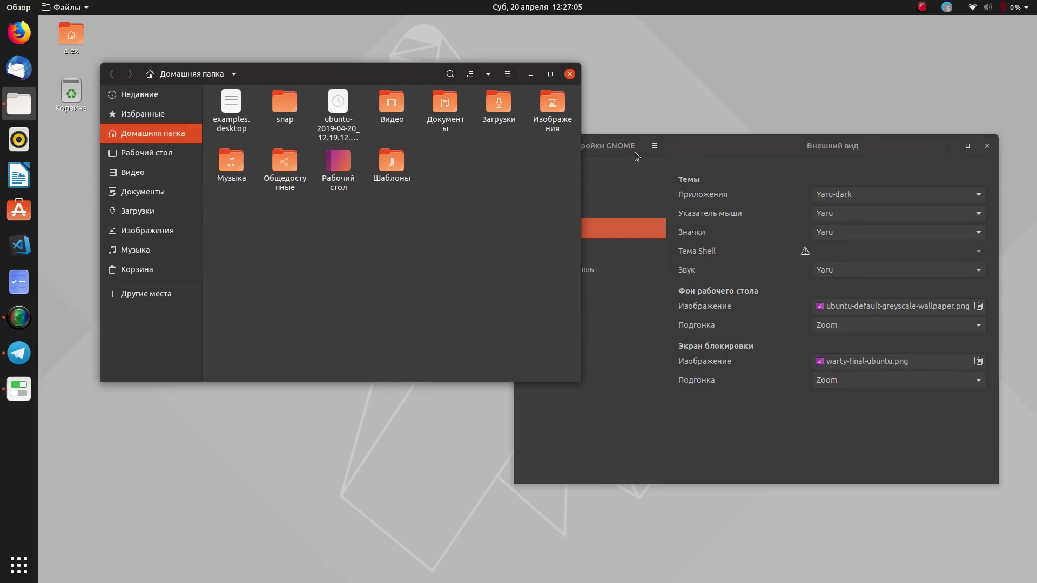
key("alt+Tab")
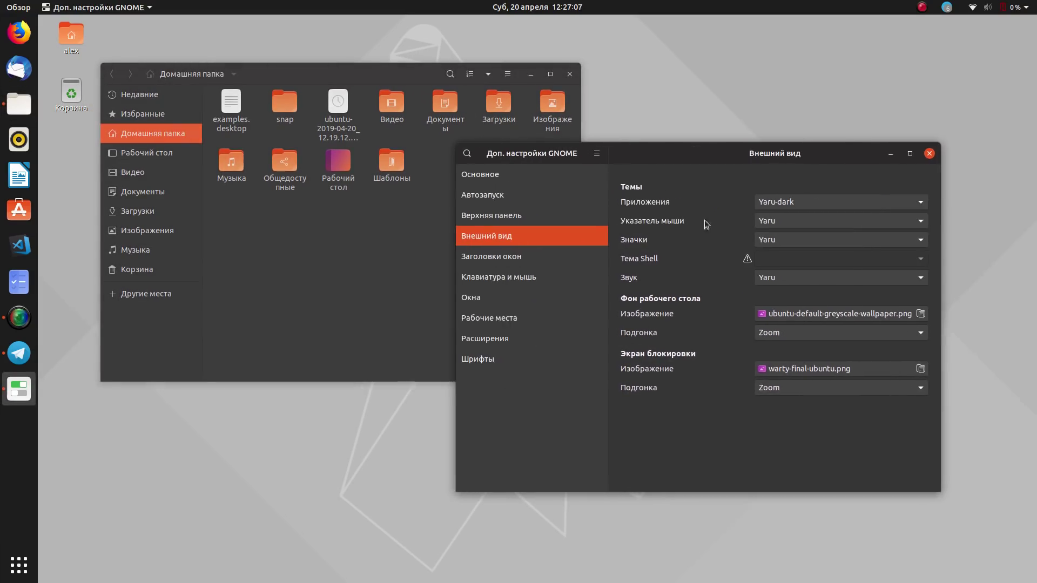
Set the Приложения theme to Adwaita-dark and check how the file manager window looks with it
left_click(788, 205)
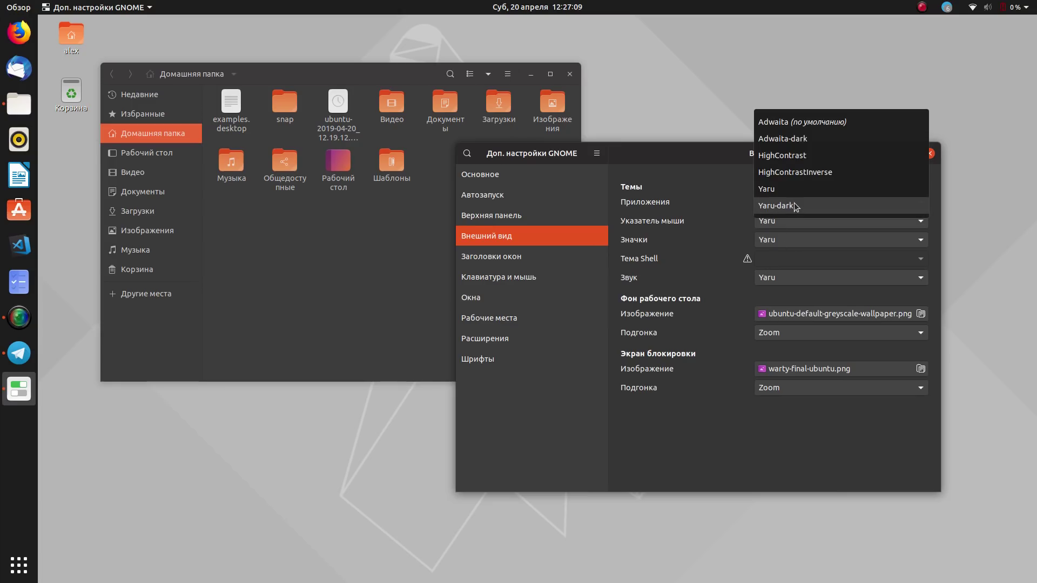
left_click(788, 141)
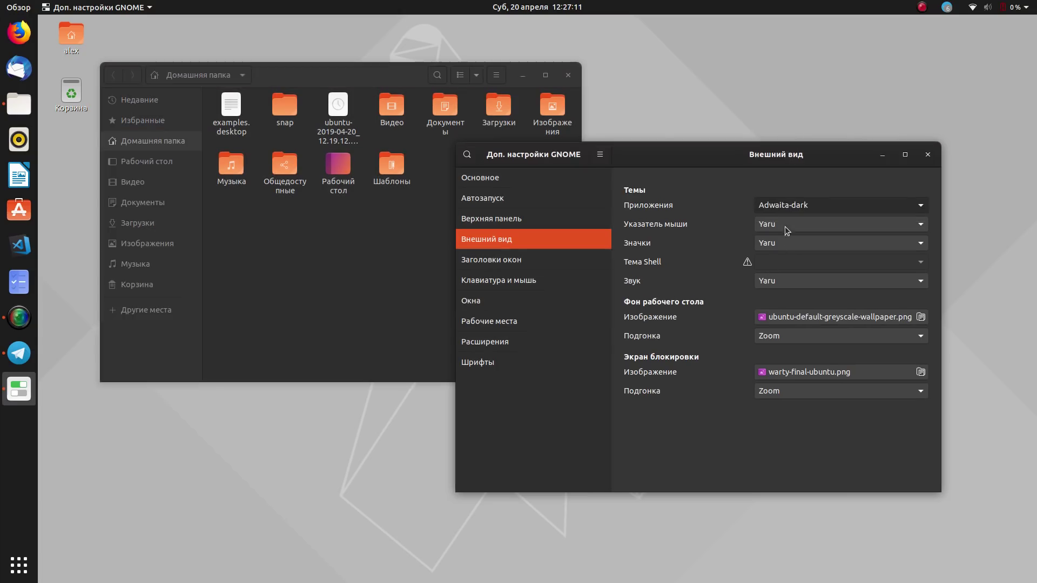
left_click(268, 70)
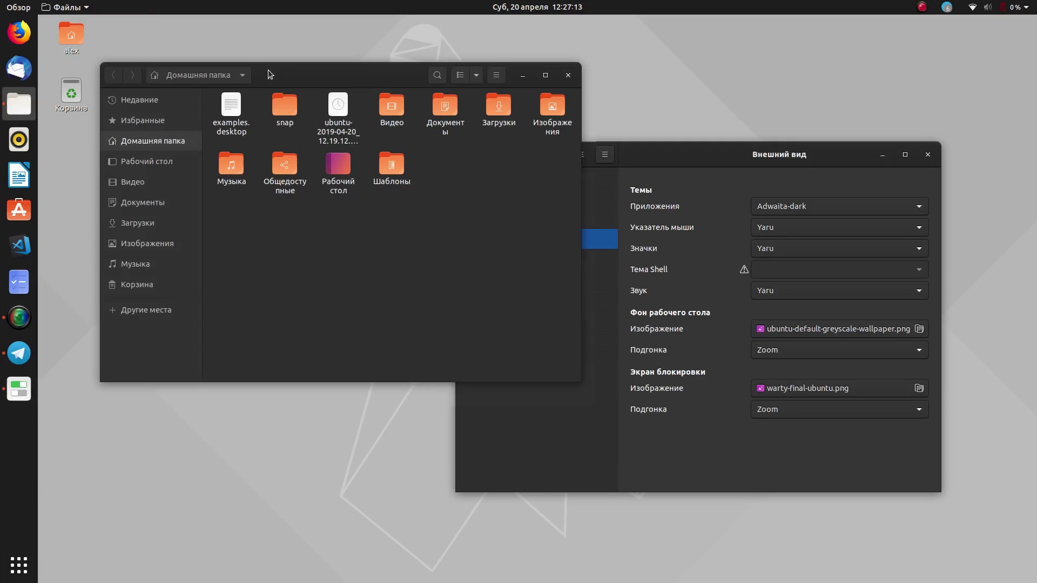
left_click(613, 159)
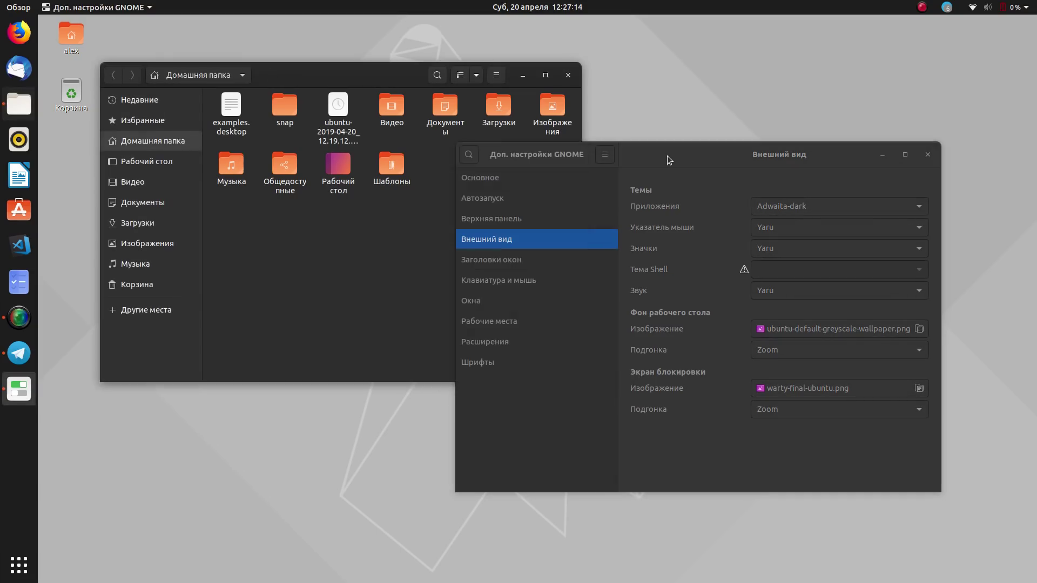
Try the default Adwaita theme for Приложения, restore Yaru, and reposition the settings window
left_click(860, 213)
left_click(846, 193)
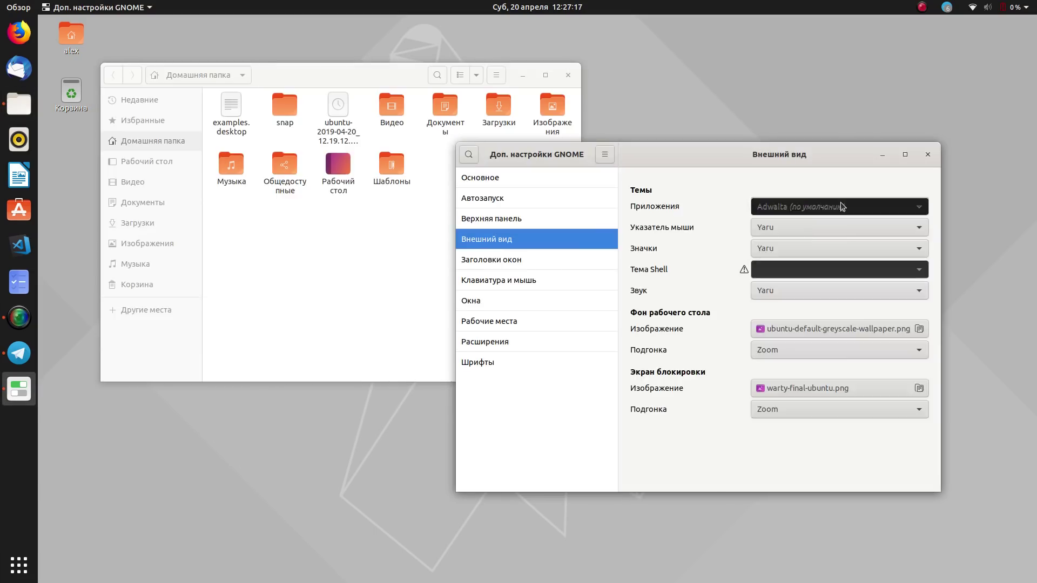
left_click(826, 205)
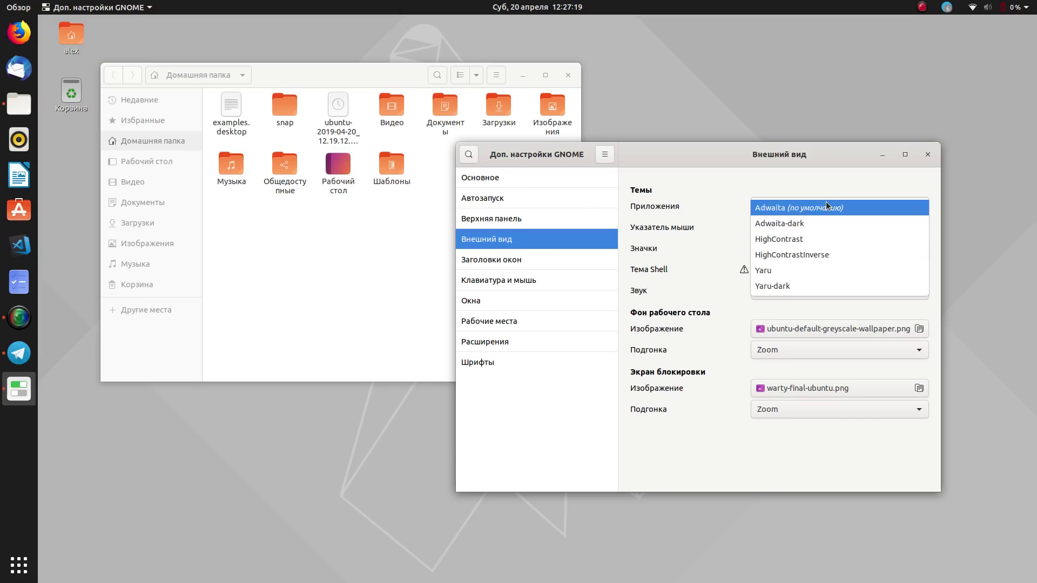
left_click(793, 270)
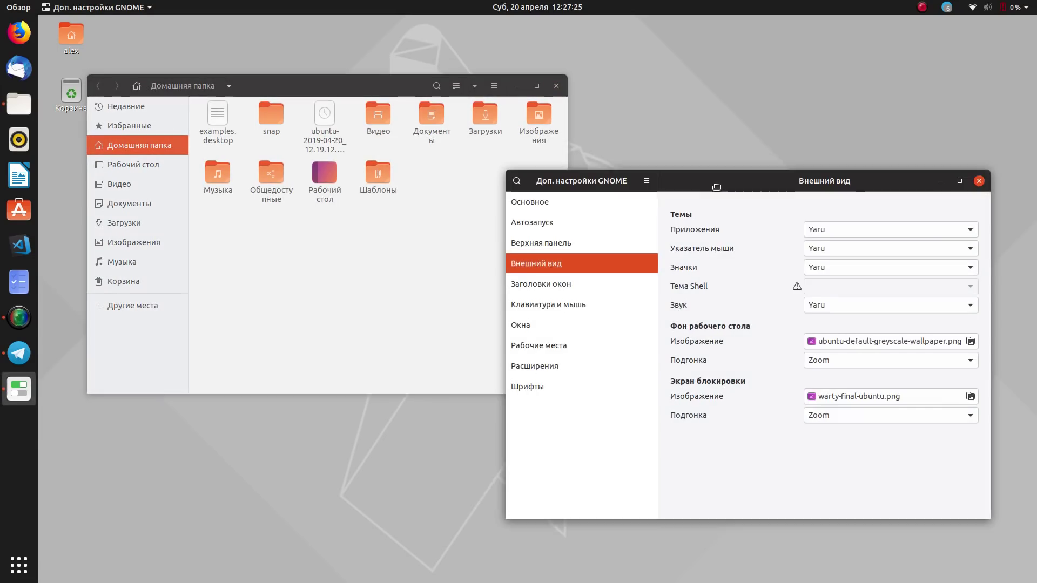
left_click_drag(716, 186, 669, 164)
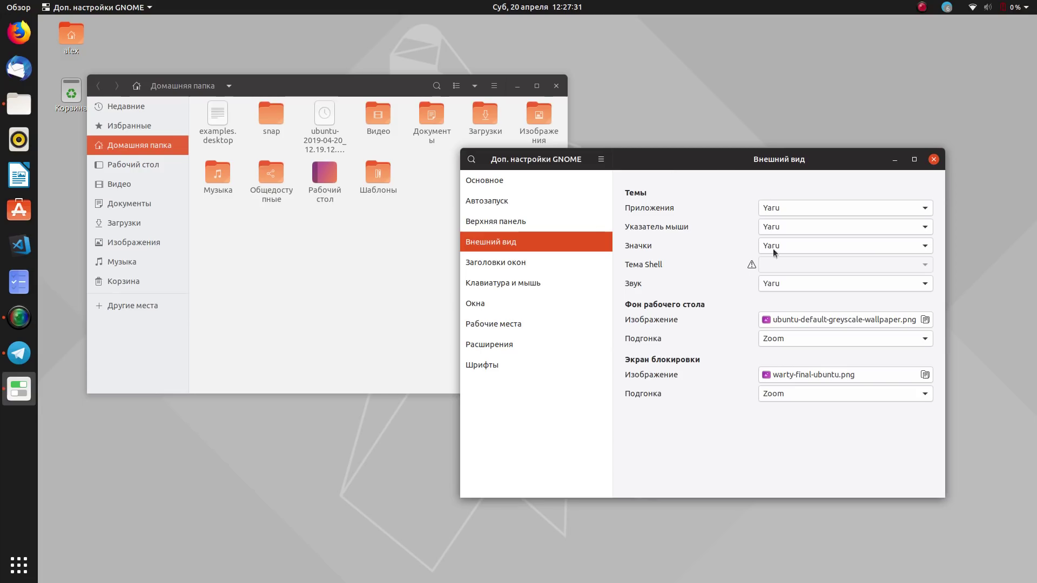
left_click(601, 159)
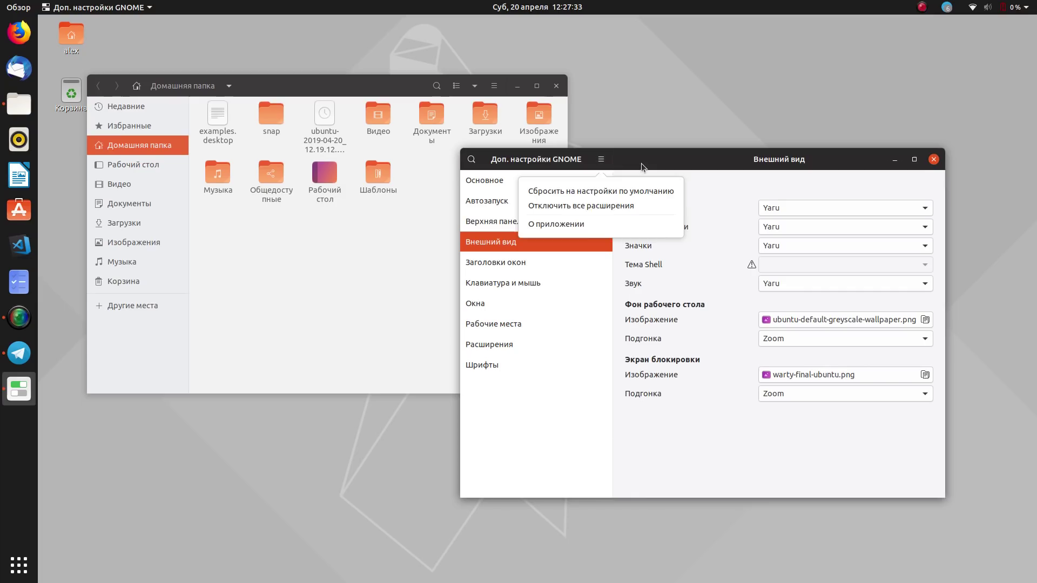
key("Escape")
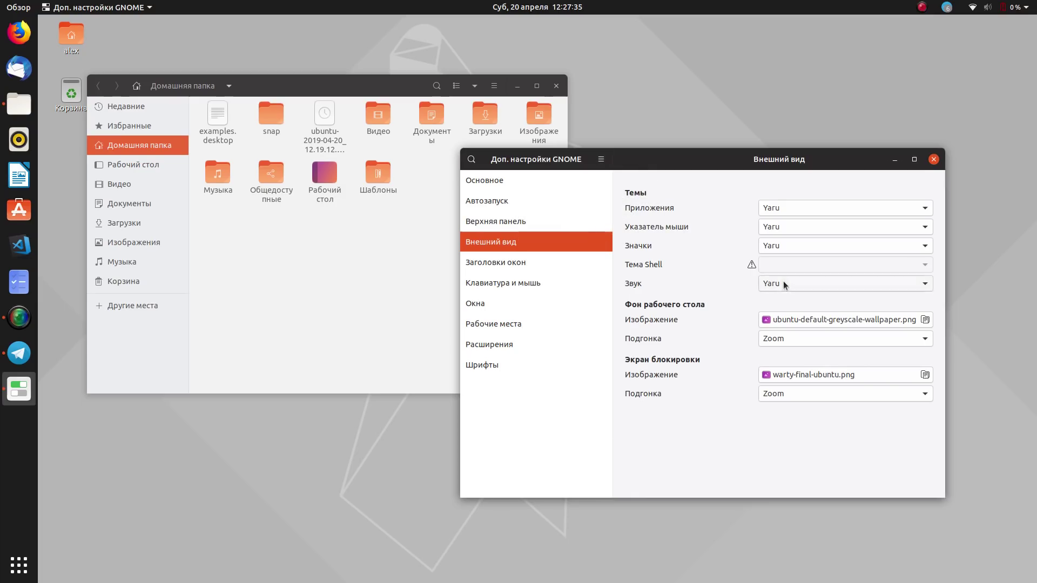
Try the Ubuntu-mono-dark theme for Значки and restore the Yaru icons
left_click(776, 245)
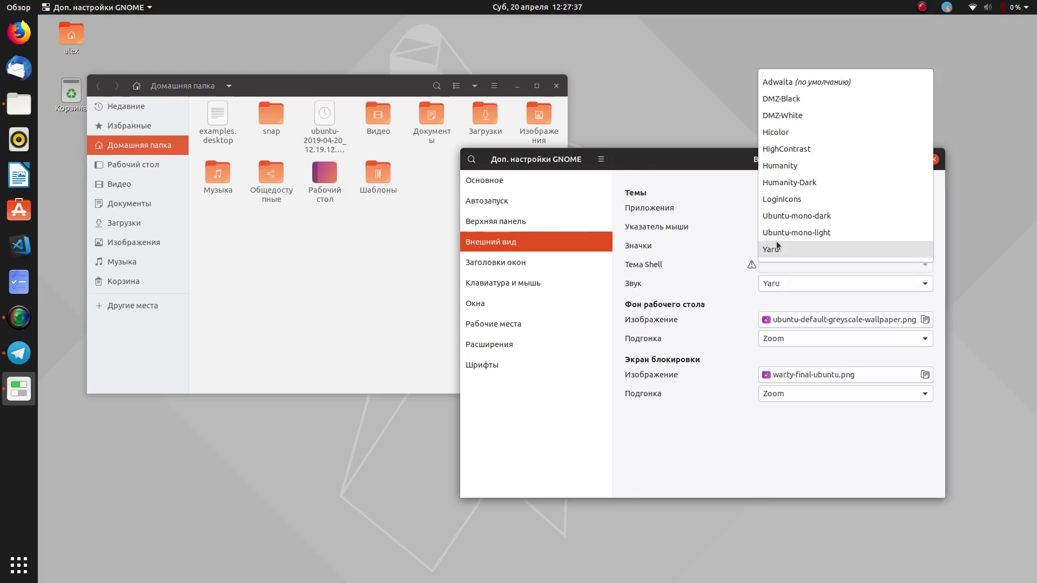
left_click(788, 216)
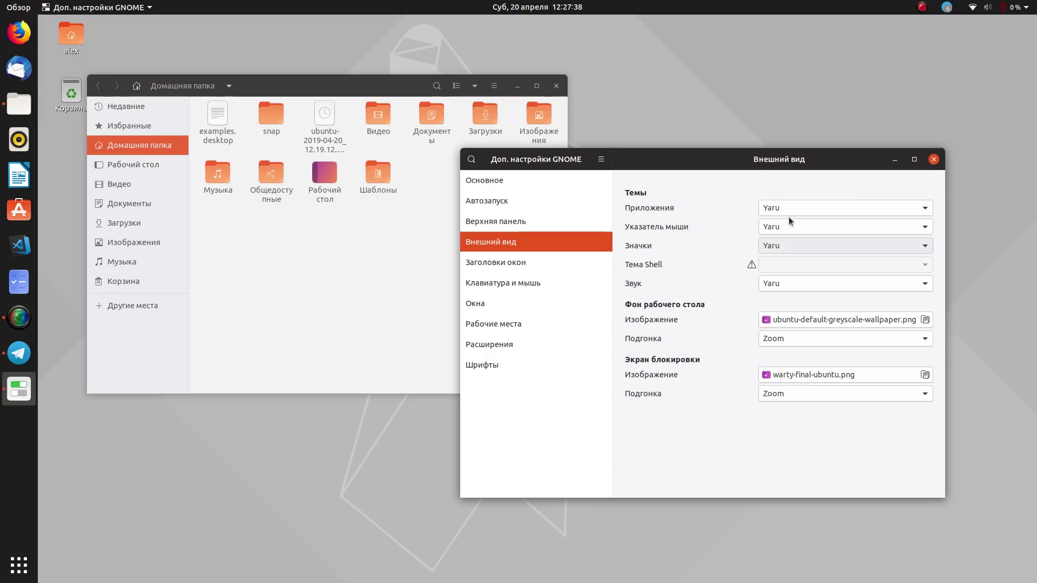
left_click(779, 245)
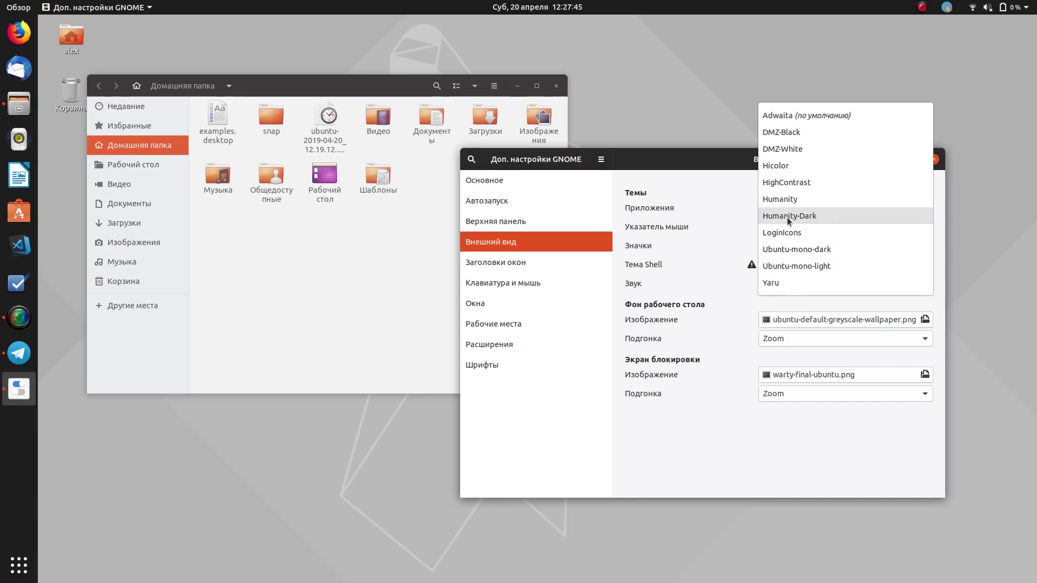
left_click(779, 281)
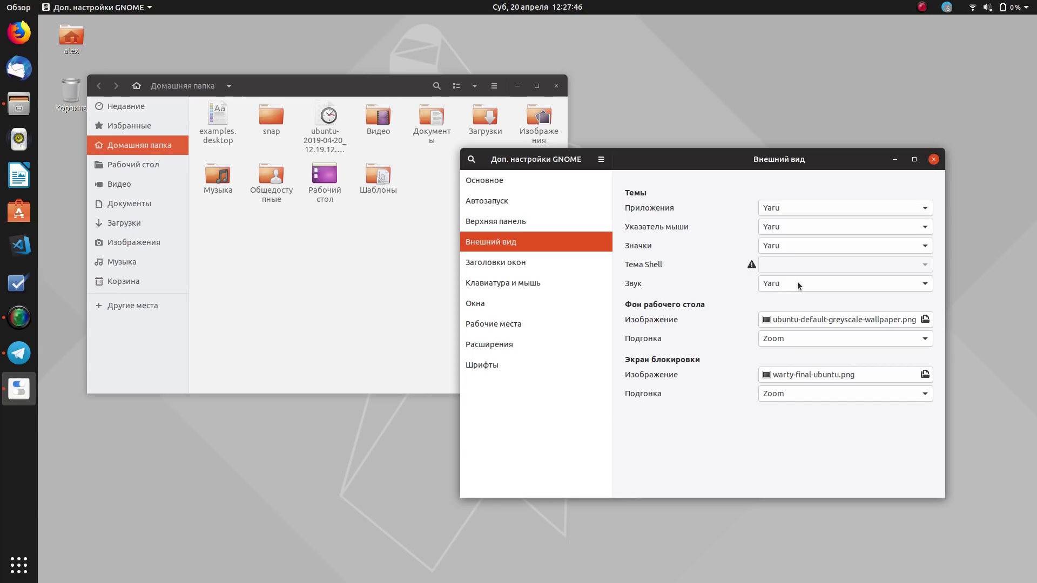
Set the Приложения theme to Yaru-dark, then close the settings and file manager windows
left_click(846, 207)
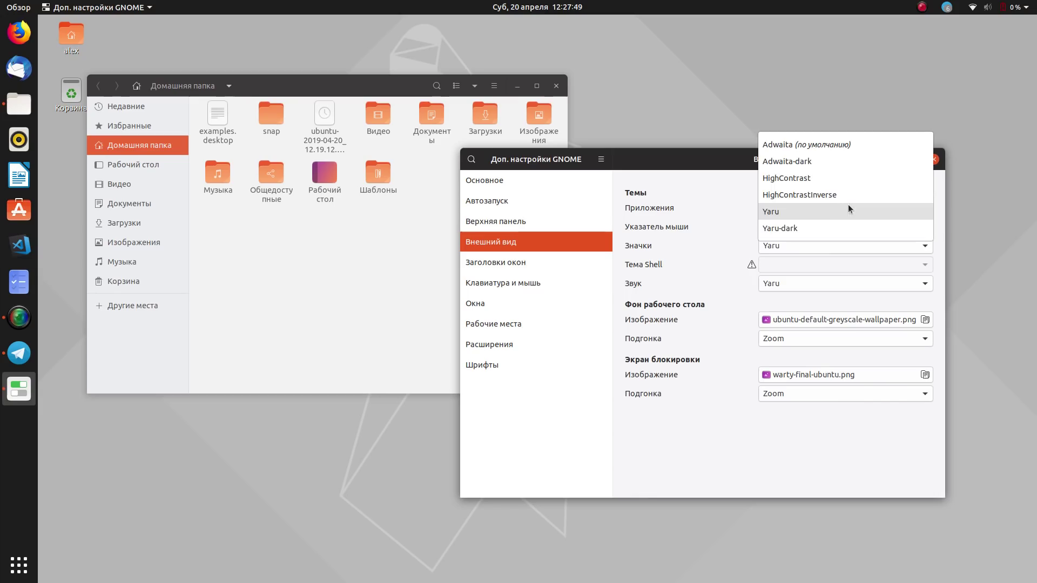
left_click(837, 228)
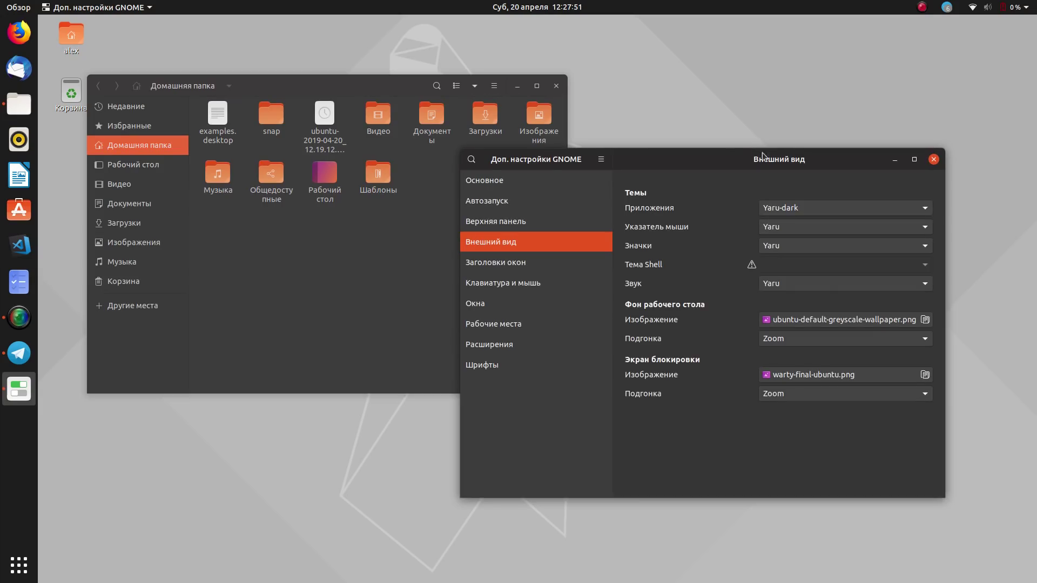
left_click_drag(735, 160, 745, 182)
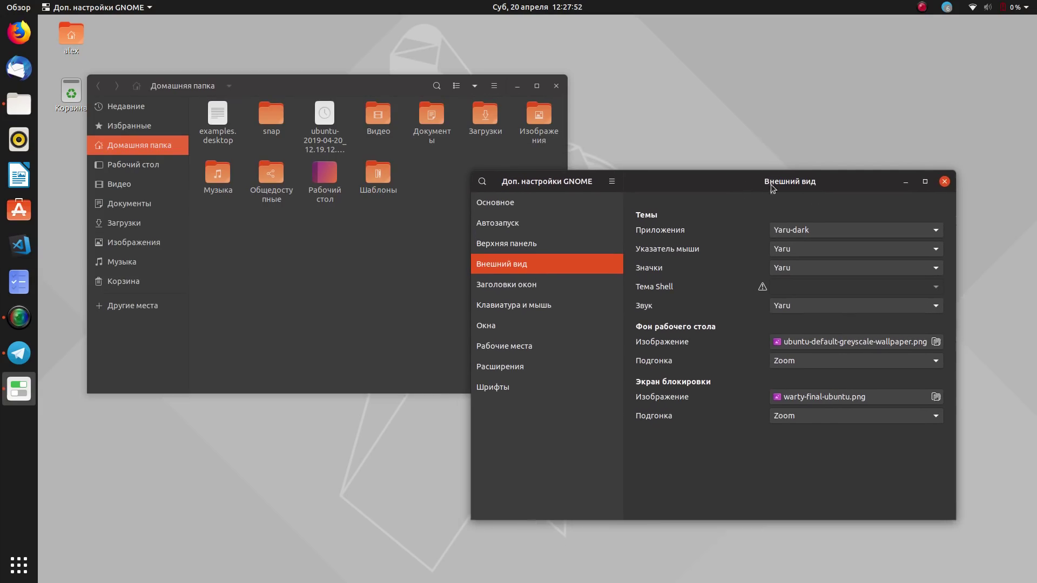
left_click(944, 182)
left_click_drag(247, 84, 472, 116)
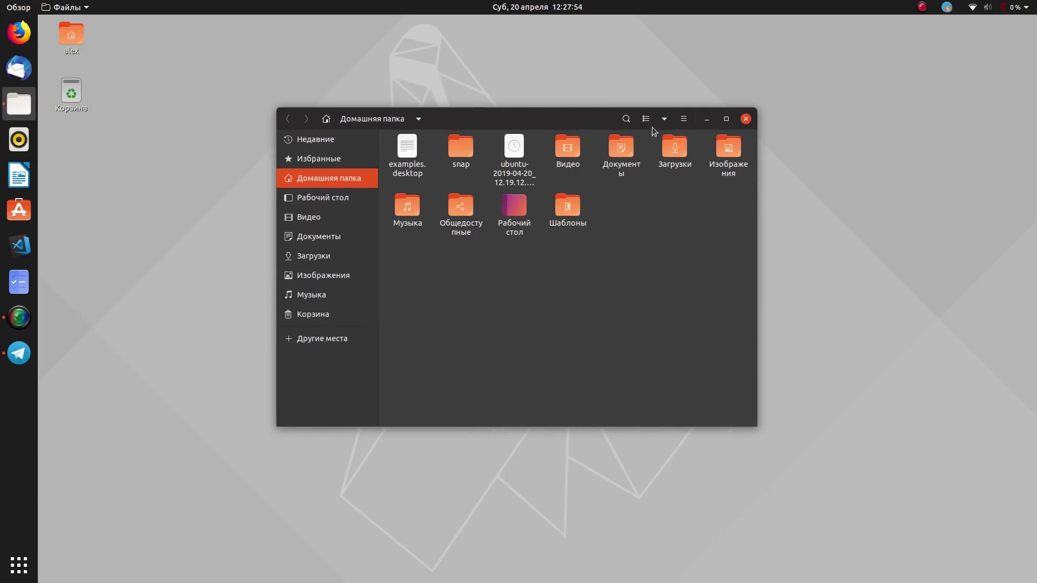
left_click(746, 115)
Launch Firefox and close the privacy notice and account welcome tabs, keeping one new blank tab
left_click(21, 37)
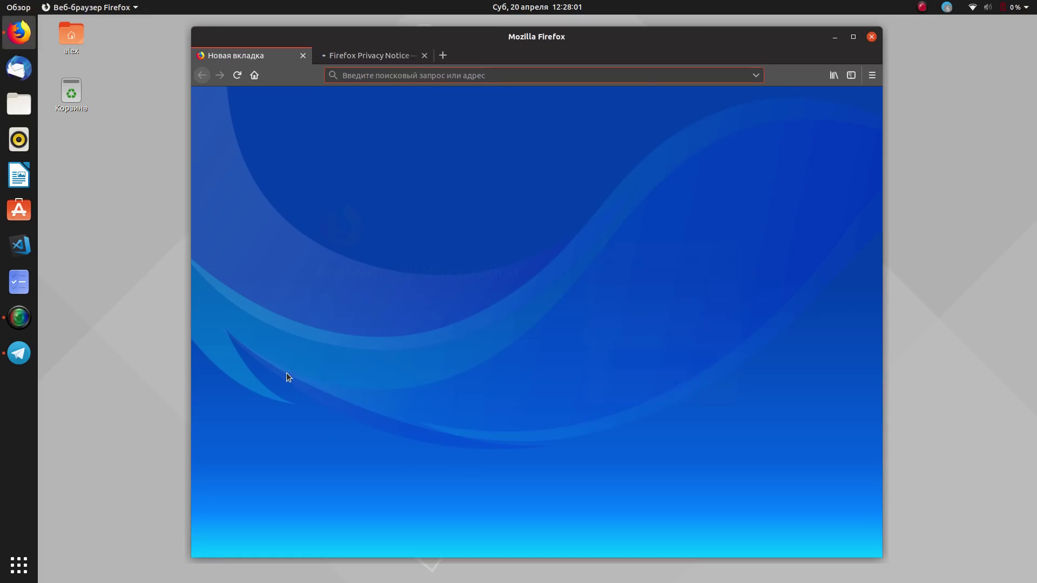
left_click(424, 56)
left_click(322, 56)
left_click(309, 60)
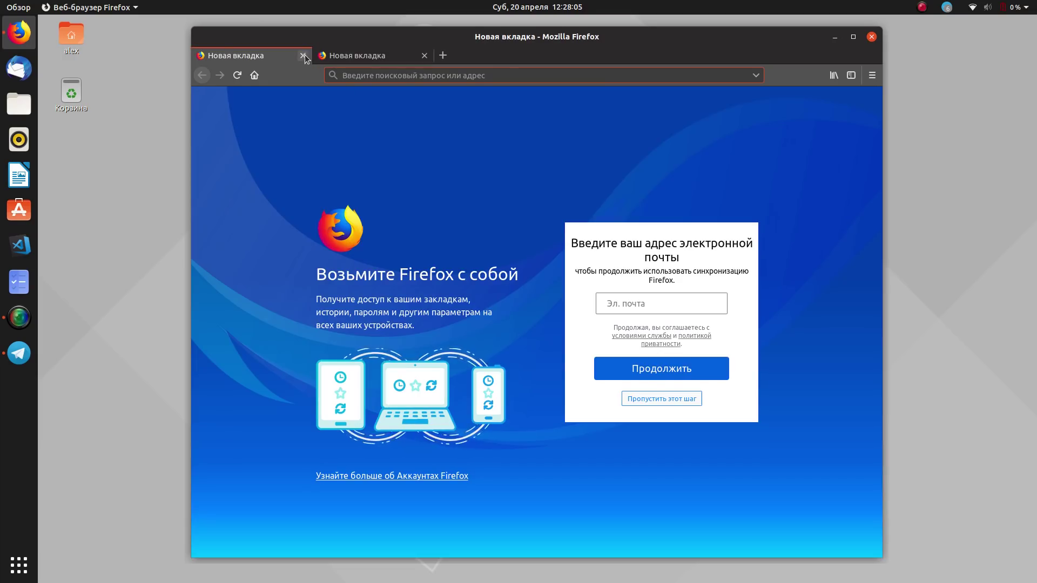
left_click(303, 58)
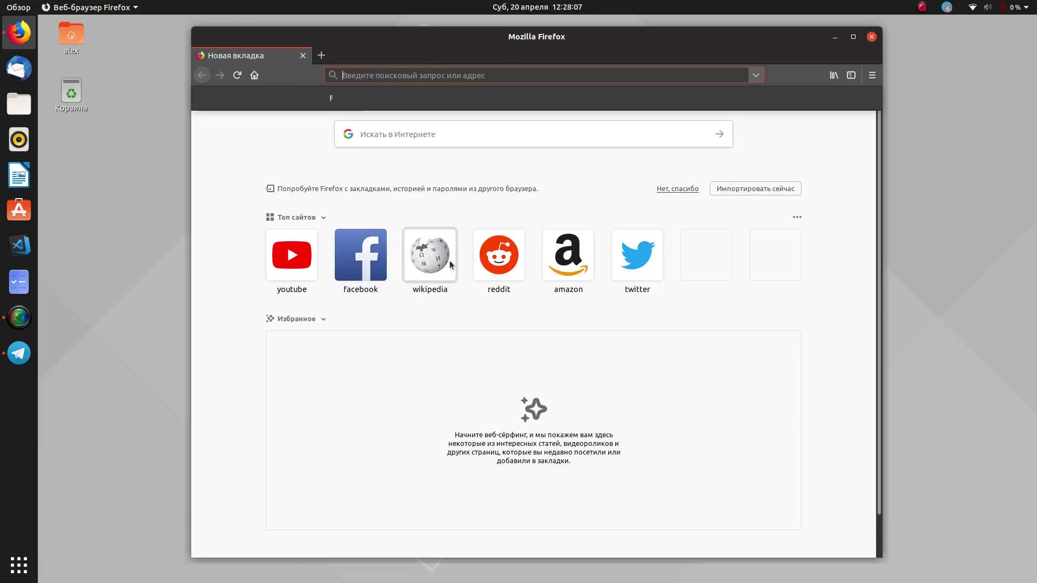
Open Wikipedia from the top sites and load YouTube in a second tab through a Google search for "youtube"
left_click(432, 265)
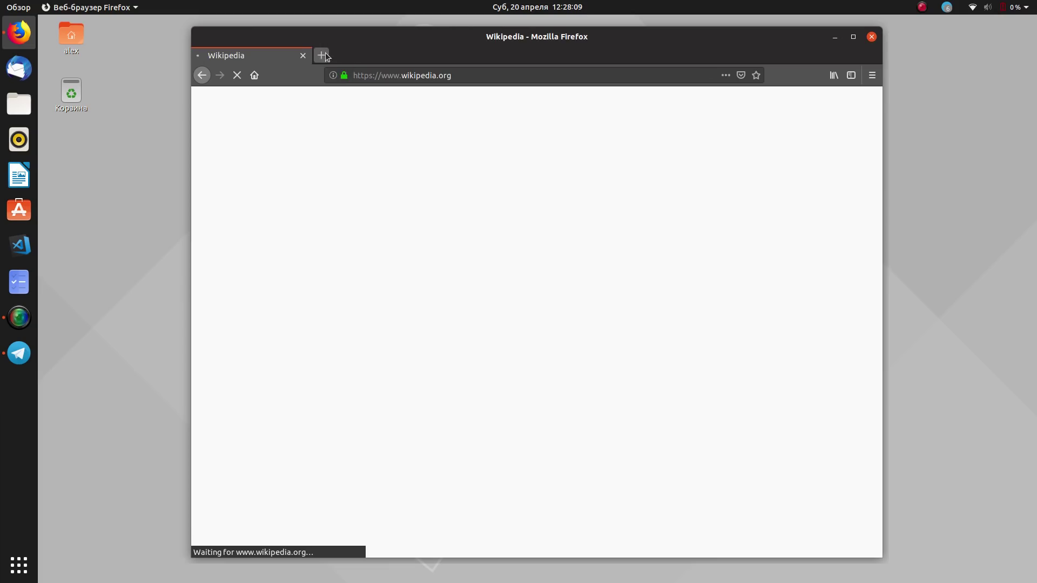
left_click(322, 54)
type("y")
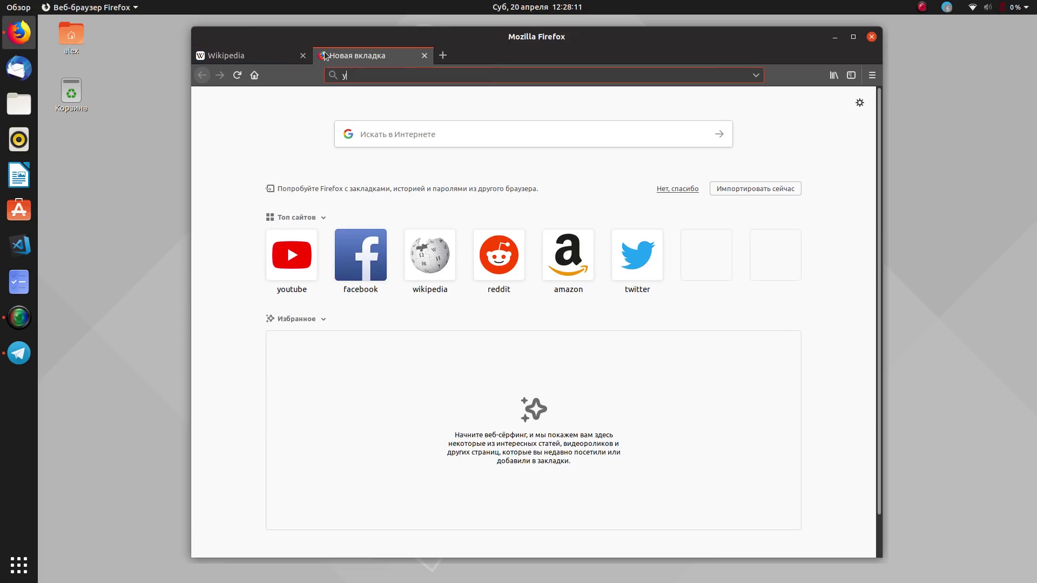
type("outube")
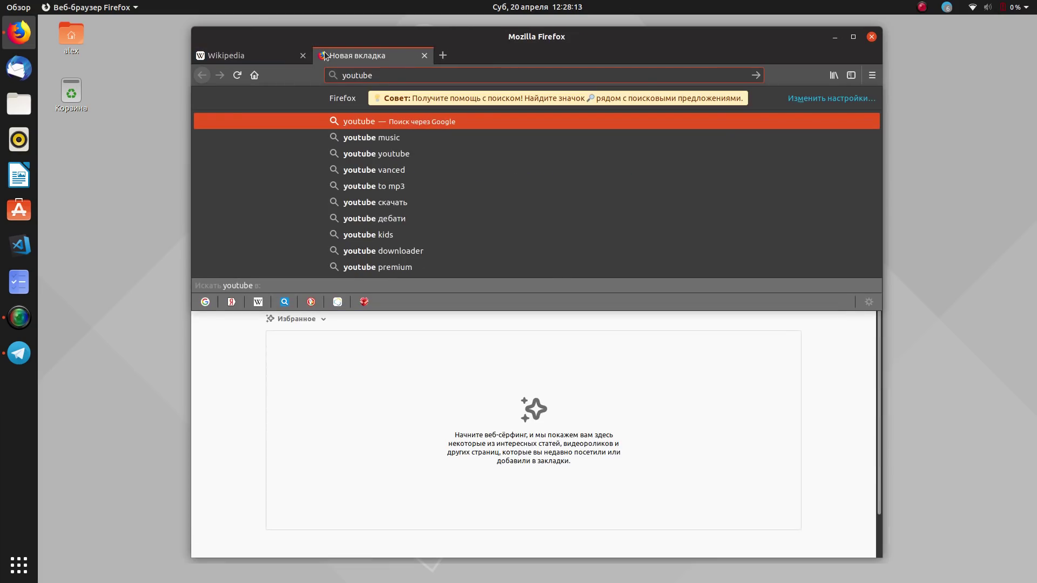
key("Return")
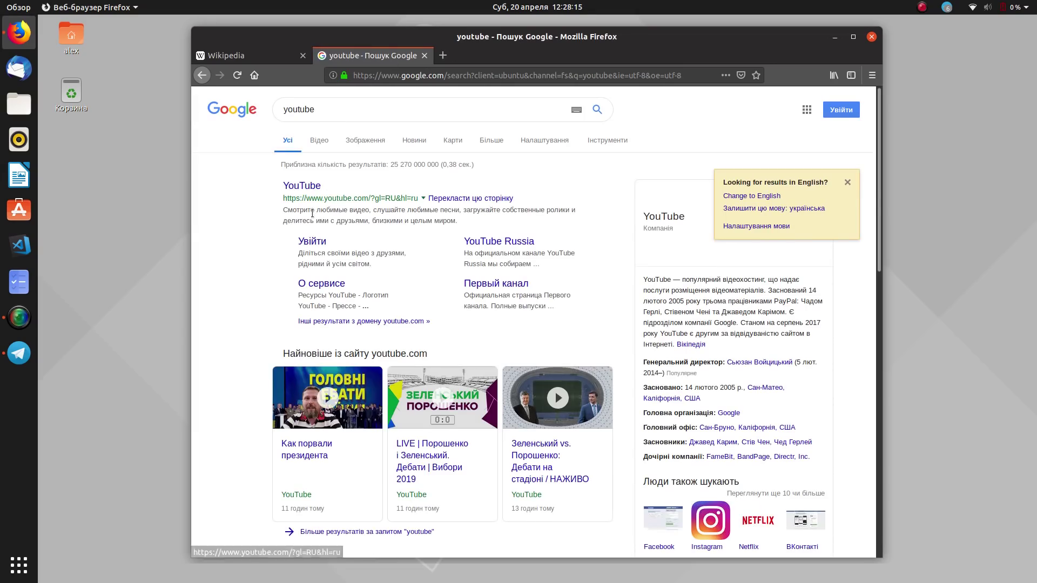
left_click(297, 193)
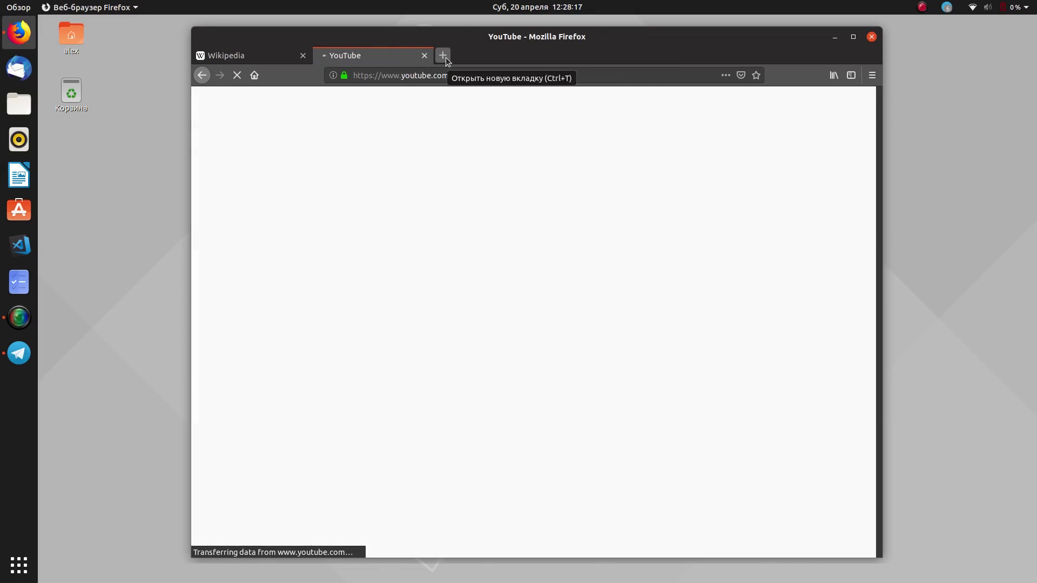
Try to open the address "react.js" in a third browser tab
left_click(445, 57)
type("r")
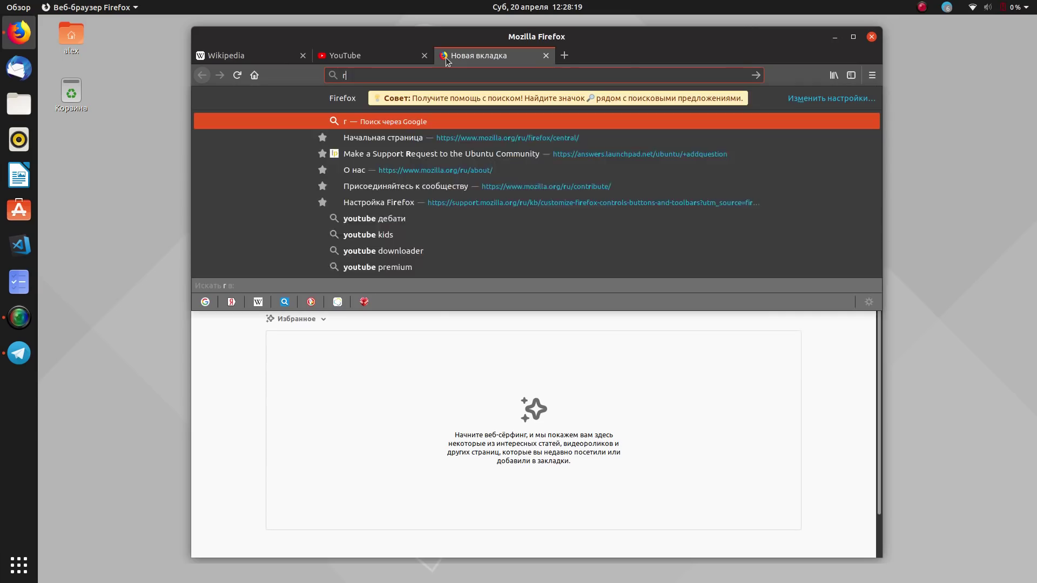
type("eact.js")
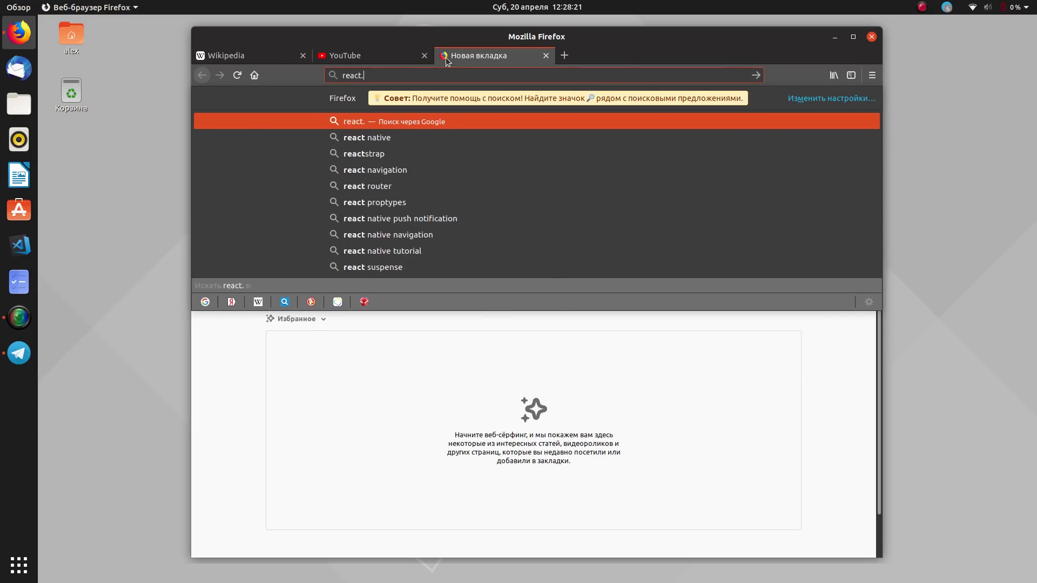
key("Return")
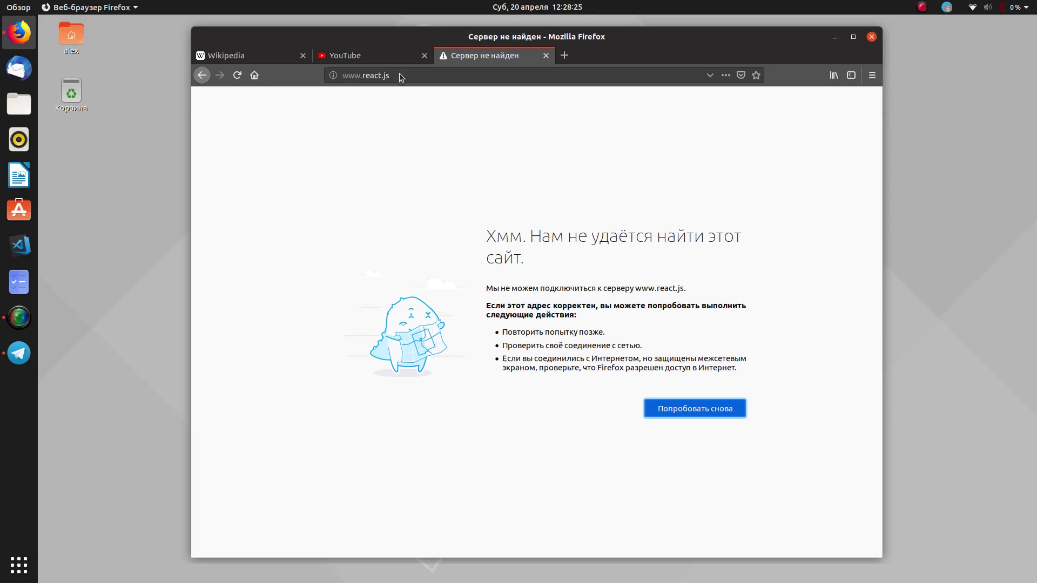
Search Google for "react js" in the same tab and open the reactjs.org site
left_click(381, 76)
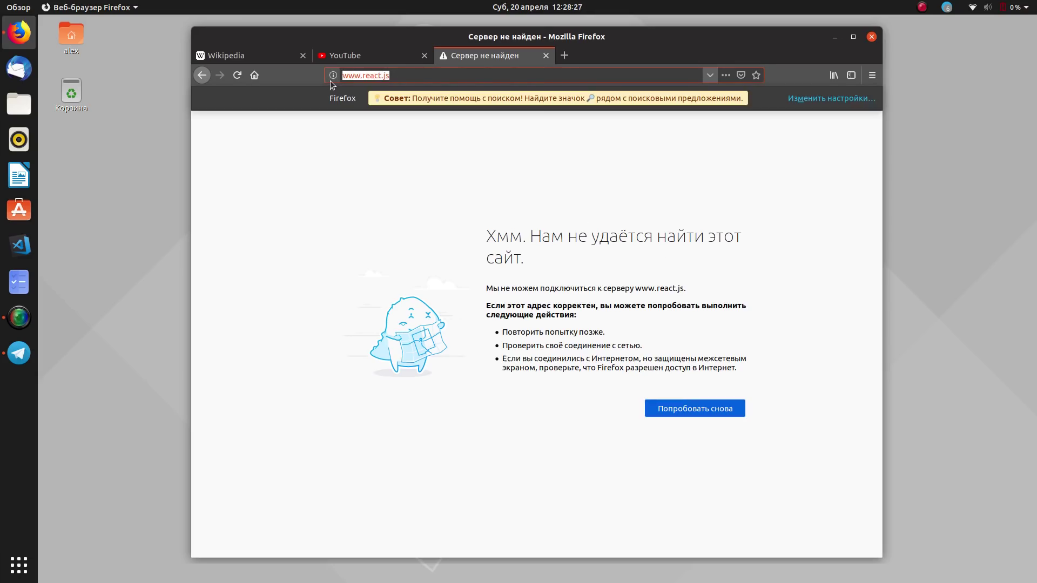
type("react js")
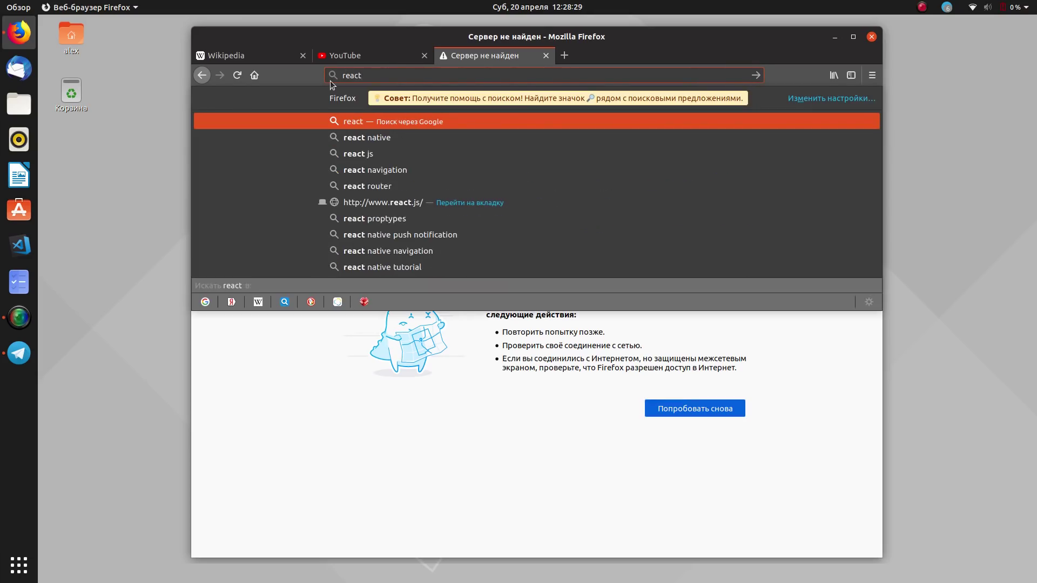
key("Return")
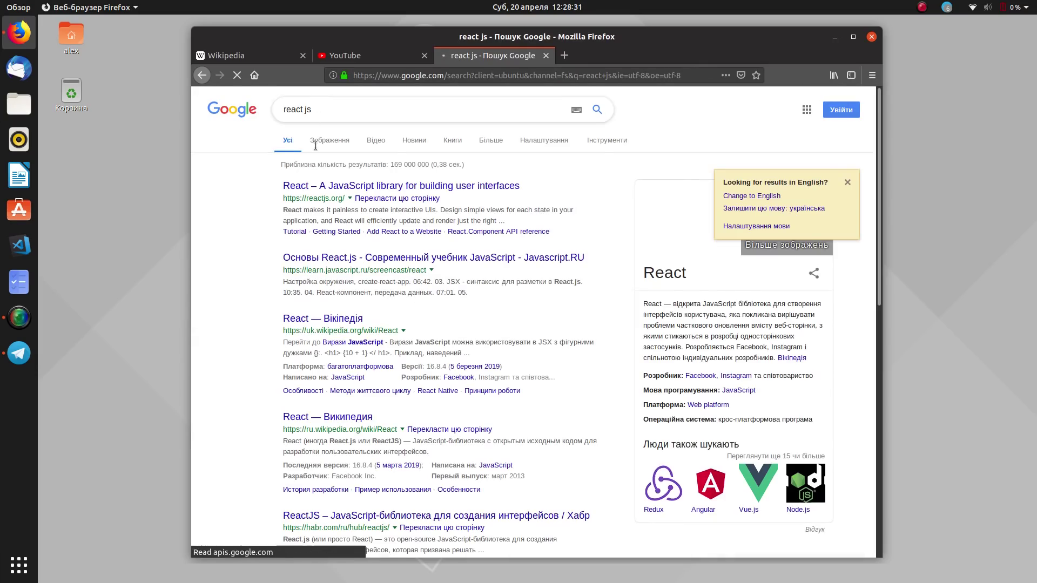
left_click(320, 186)
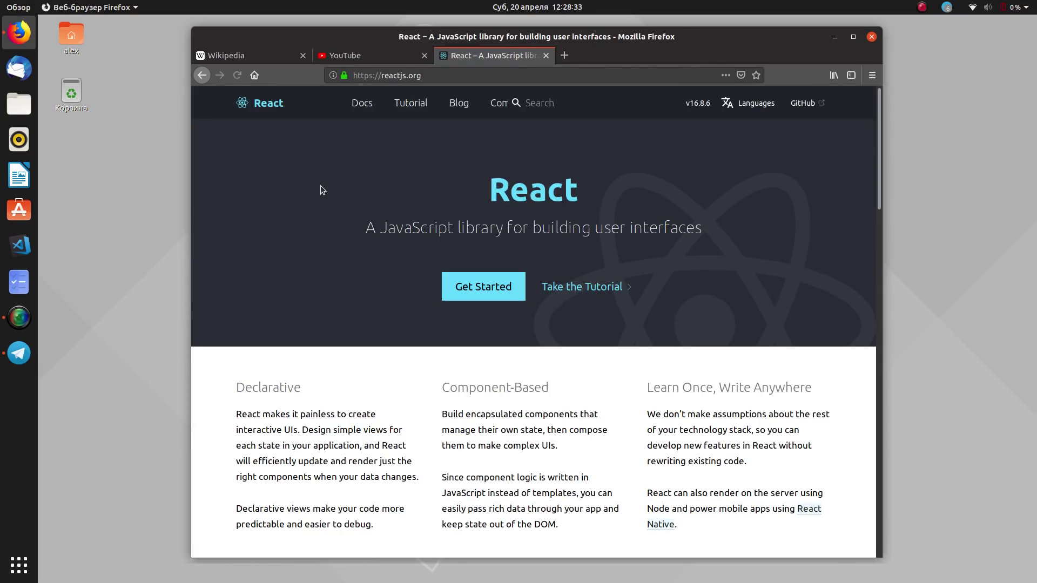
Maximize the browser window and open reddit from the top sites in a new tab
double_click(731, 42)
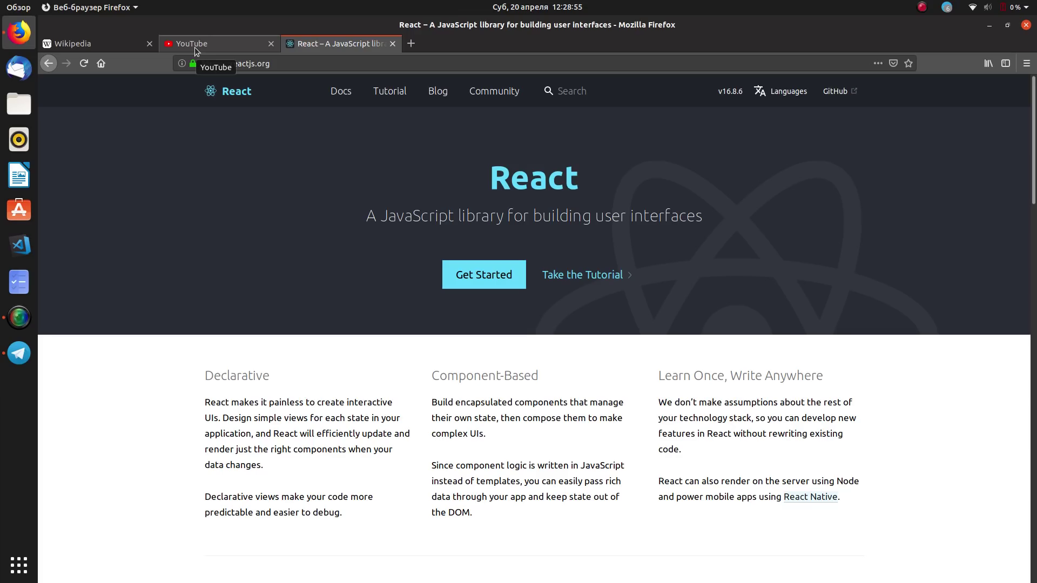
left_click(411, 43)
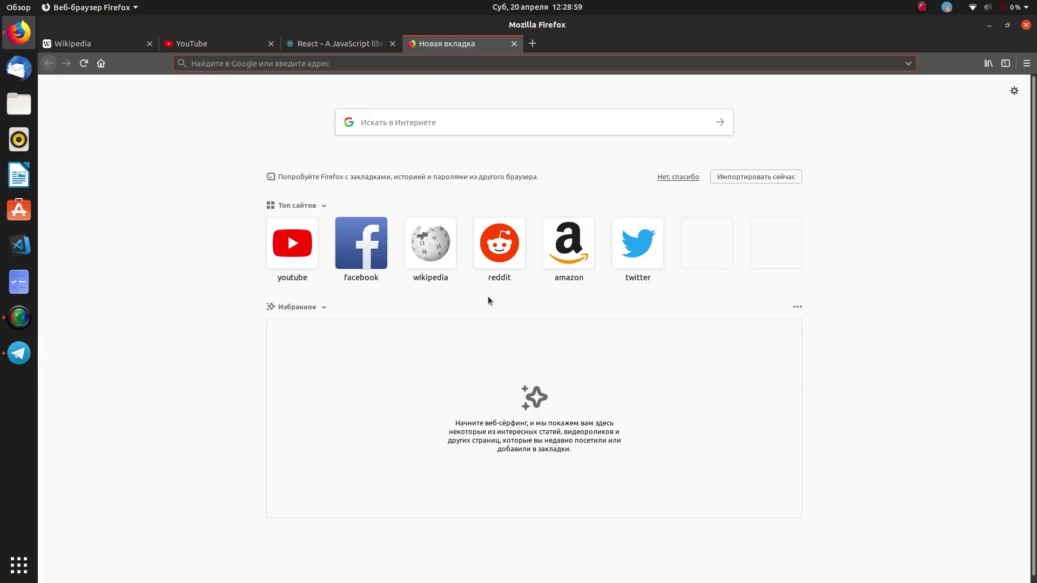
left_click(498, 255)
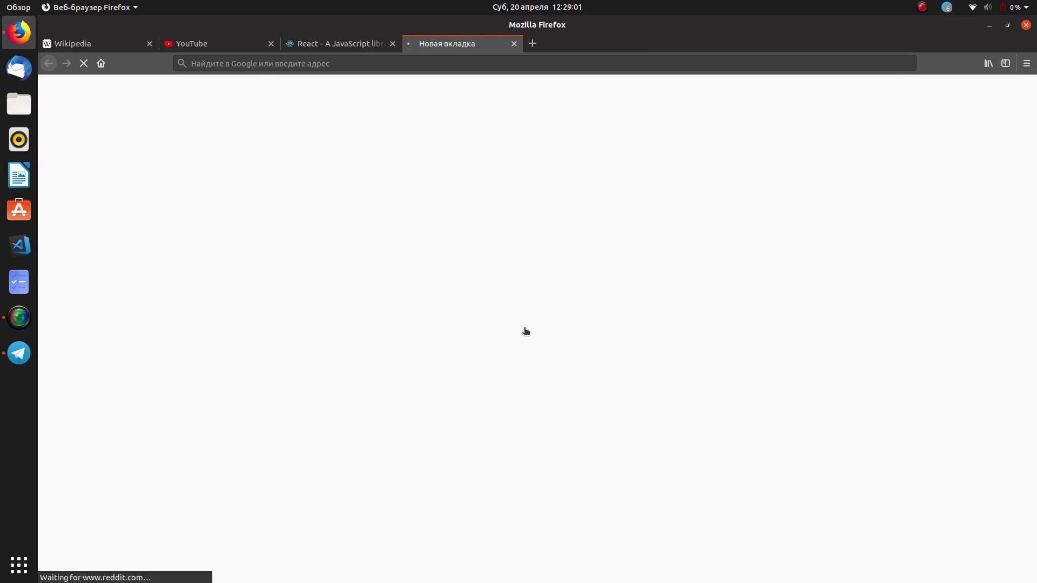